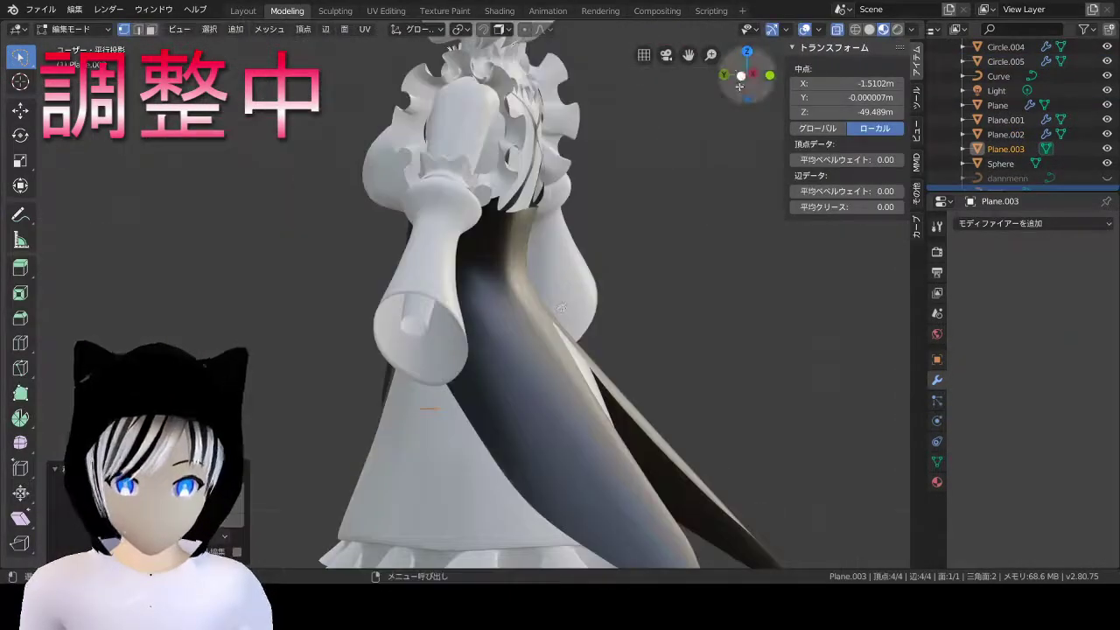
Step: View the whole character straight from behind to start on the apron outline
{"action": "left_click", "coordinate": [740, 77]}
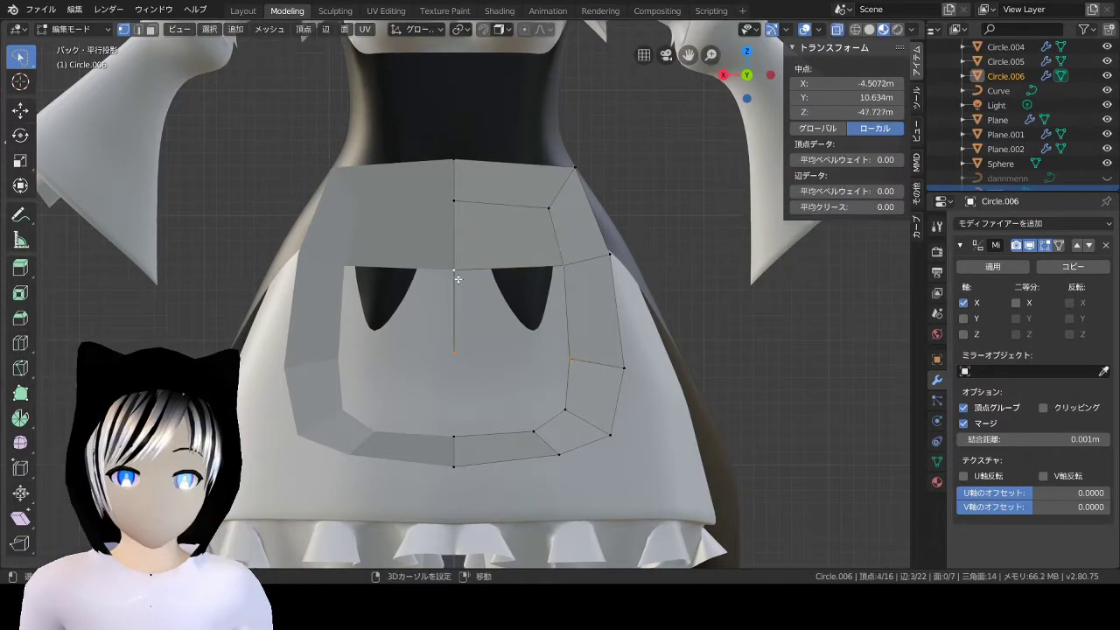
Step: Select two apron vertices and try a Y-axis move, then cancel it and deselect
{"action": "mouse_move", "coordinate": [446, 434]}
{"action": "middle_mouse_down"}
{"action": "mouse_move", "coordinate": [700, 438]}
{"action": "mouse_move", "coordinate": [525, 368]}
{"action": "middle_mouse_up"}
{"action": "left_click", "coordinate": [438, 337], "text": "shift"}
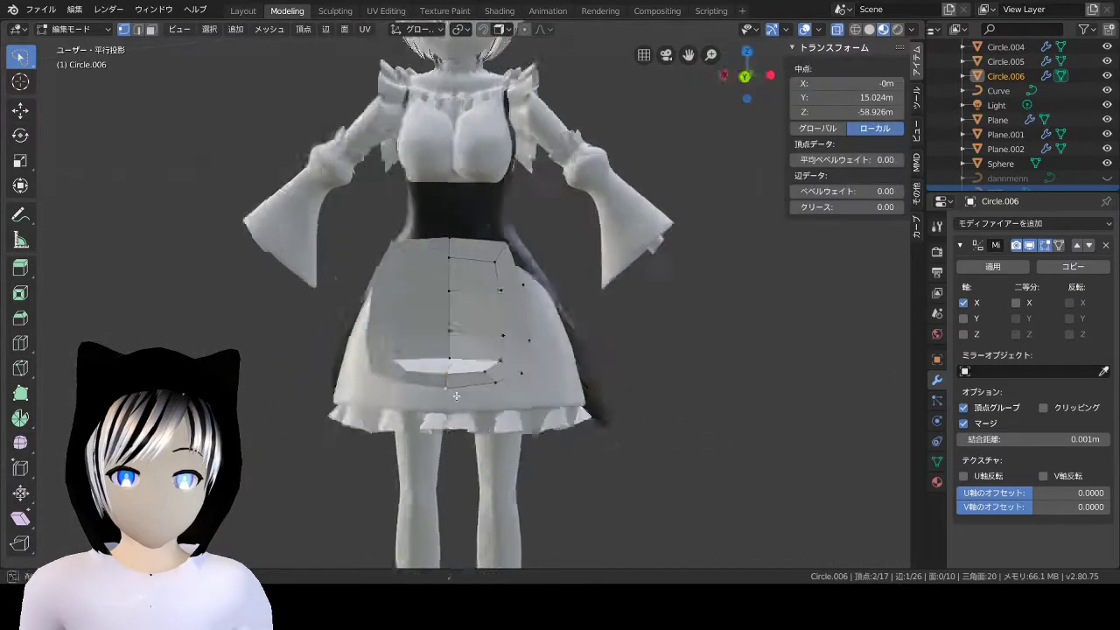
{"action": "key", "text": "g"}
{"action": "key", "text": "y"}
{"action": "key", "text": "Escape"}
{"action": "middle_click_drag", "start_coordinate": [599, 373], "coordinate": [698, 506]}
{"action": "key", "text": "alt+a"}
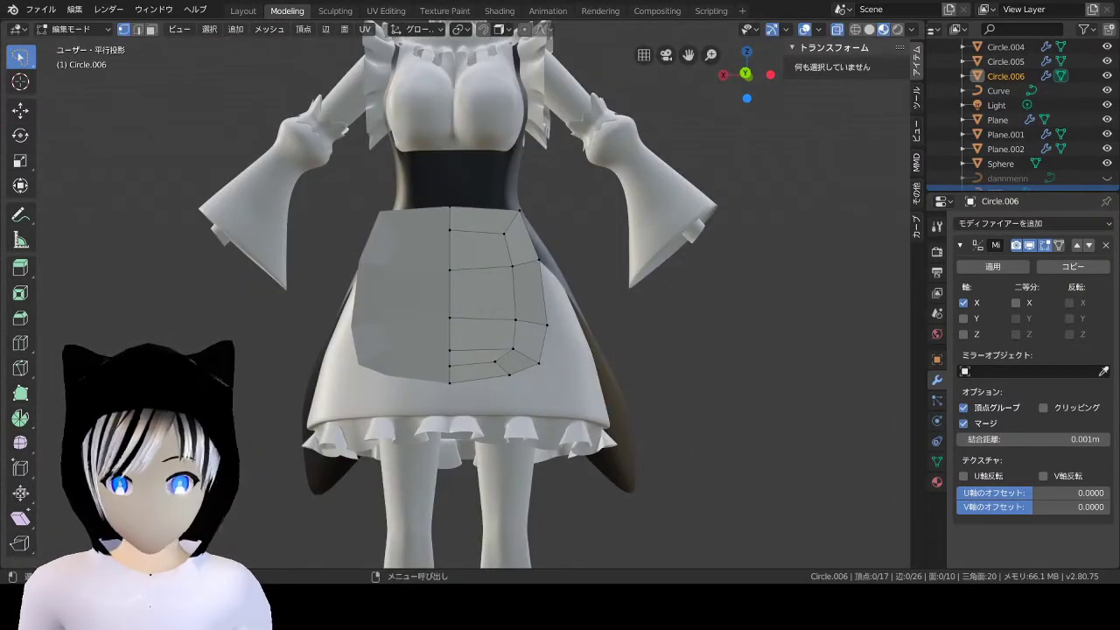
Step: Push apron edge vertices outward along Y so they sit on the skirt surface
{"action": "mouse_move", "coordinate": [560, 394]}
{"action": "middle_mouse_down"}
{"action": "mouse_move", "coordinate": [612, 263]}
{"action": "mouse_move", "coordinate": [683, 324]}
{"action": "middle_mouse_up"}
{"action": "left_click", "coordinate": [383, 382]}
{"action": "key", "text": "g"}
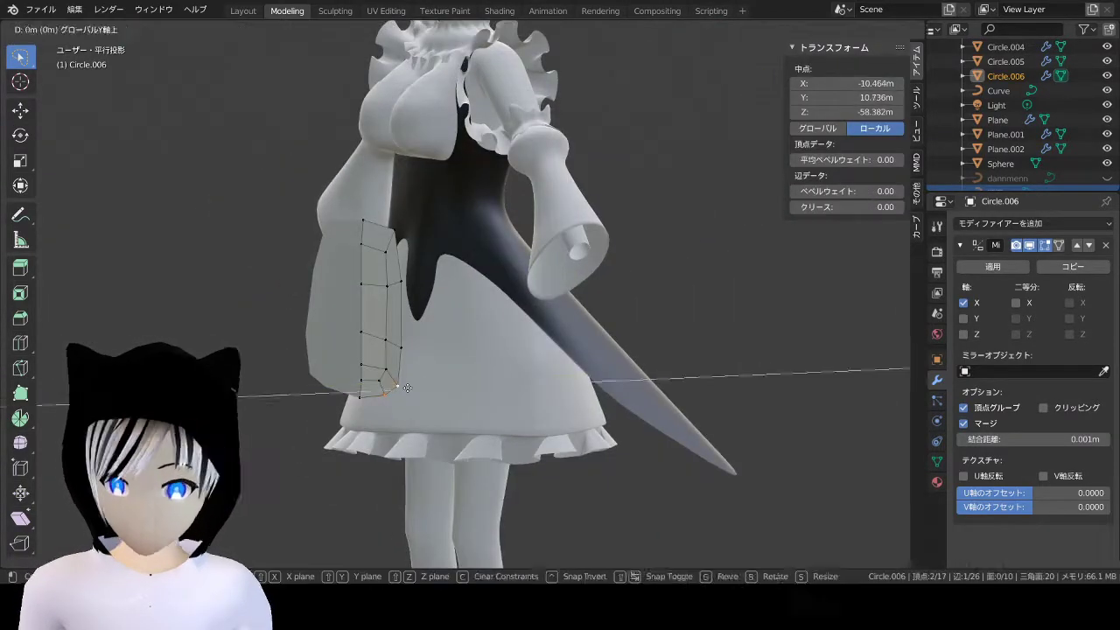
{"action": "key", "text": "Escape"}
{"action": "middle_click_drag", "start_coordinate": [407, 387], "coordinate": [350, 343]}
{"action": "left_click", "coordinate": [350, 344]}
{"action": "key", "text": "g"}
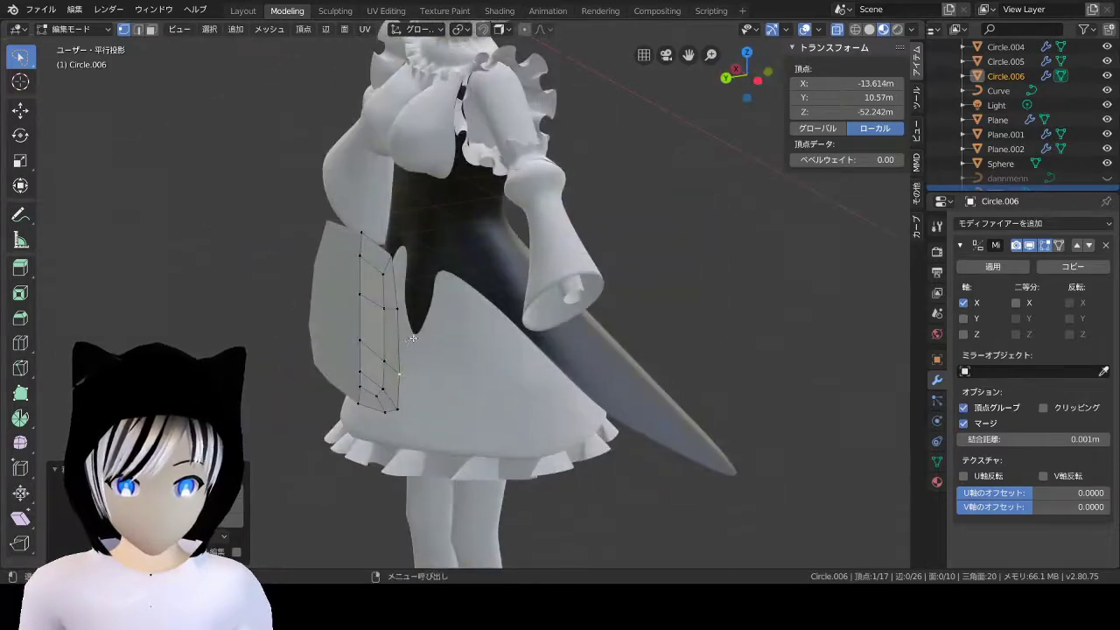
{"action": "scroll", "coordinate": [450, 191], "scroll_direction": "up", "scroll_amount": 4}
{"action": "key", "text": "g"}
{"action": "key", "text": "y"}
{"action": "mouse_move", "coordinate": [420, 263]}
{"action": "middle_mouse_down"}
{"action": "mouse_move", "coordinate": [451, 191]}
{"action": "mouse_move", "coordinate": [532, 196]}
{"action": "mouse_move", "coordinate": [325, 239]}
{"action": "middle_mouse_up"}
{"action": "left_click", "coordinate": [450, 191]}
{"action": "left_click", "coordinate": [386, 216]}
Step: Extend the apron with new faces and move an edge vertex along Y
{"action": "mouse_move", "coordinate": [386, 216]}
{"action": "middle_mouse_down"}
{"action": "mouse_move", "coordinate": [461, 235]}
{"action": "mouse_move", "coordinate": [438, 253]}
{"action": "middle_mouse_up"}
{"action": "scroll", "coordinate": [437, 254], "scroll_direction": "down", "scroll_amount": 3}
{"action": "left_click", "coordinate": [433, 256]}
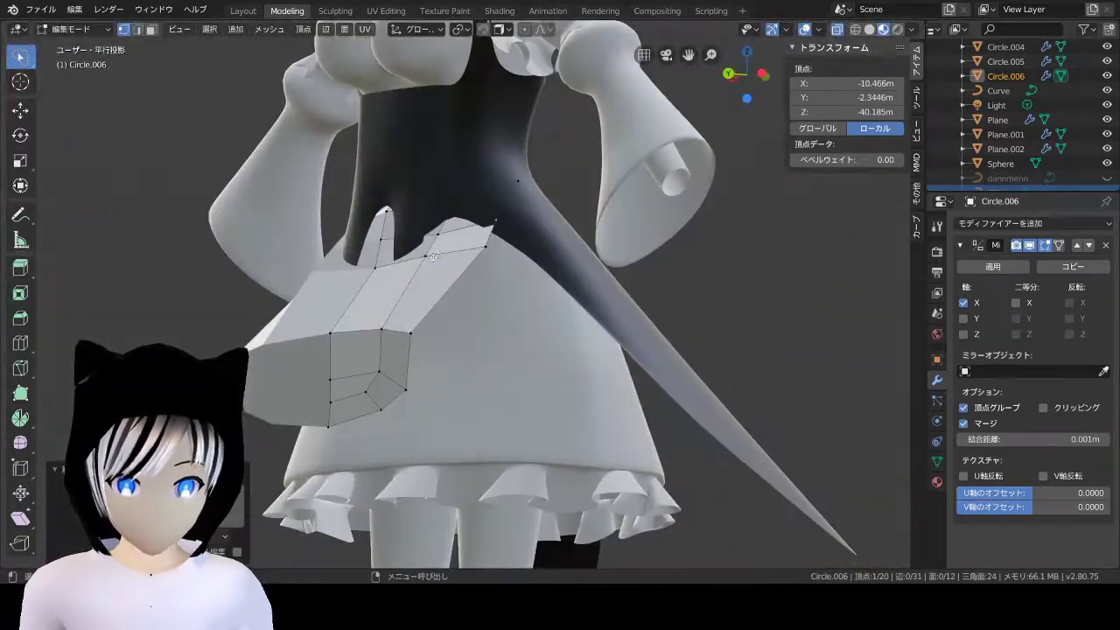
{"action": "middle_click_drag", "start_coordinate": [440, 300], "coordinate": [368, 385]}
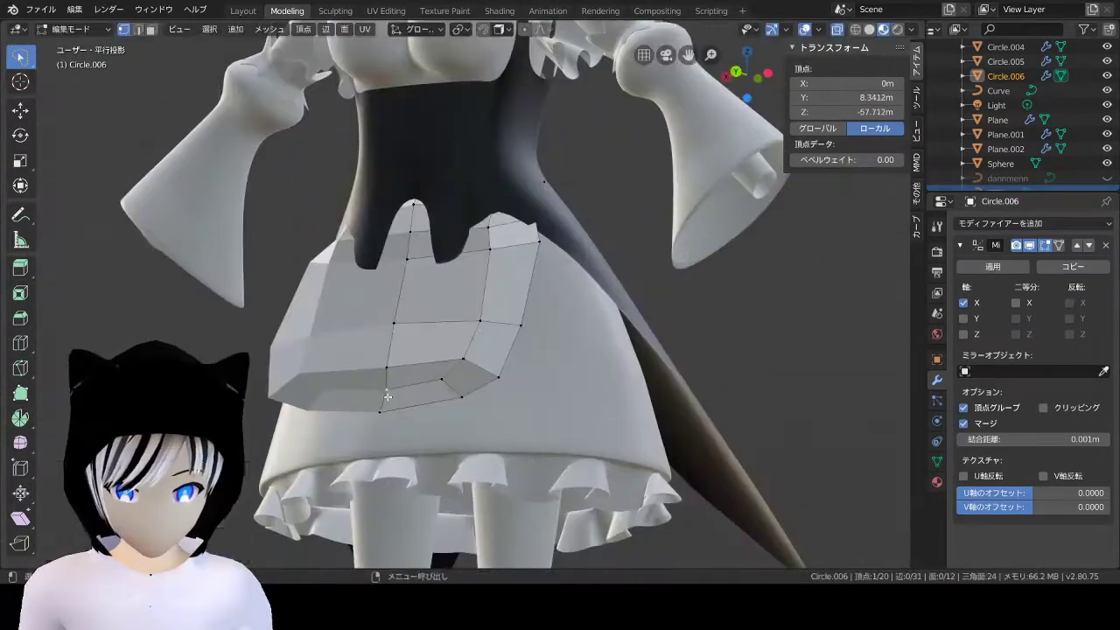
{"action": "left_click", "coordinate": [357, 411]}
{"action": "key", "text": "g"}
{"action": "key", "text": "y"}
{"action": "scroll", "coordinate": [363, 418], "scroll_direction": "up", "scroll_amount": 3}
{"action": "mouse_move", "coordinate": [373, 370]}
{"action": "middle_mouse_down"}
{"action": "mouse_move", "coordinate": [545, 316]}
{"action": "mouse_move", "coordinate": [525, 263]}
{"action": "mouse_move", "coordinate": [658, 267]}
{"action": "mouse_move", "coordinate": [1007, 199]}
{"action": "middle_mouse_up"}
{"action": "key", "text": "alt+a"}
Step: Select apron vertices and check the apron shape from the straight back view
{"action": "left_click", "coordinate": [532, 252]}
{"action": "key", "text": "alt+a"}
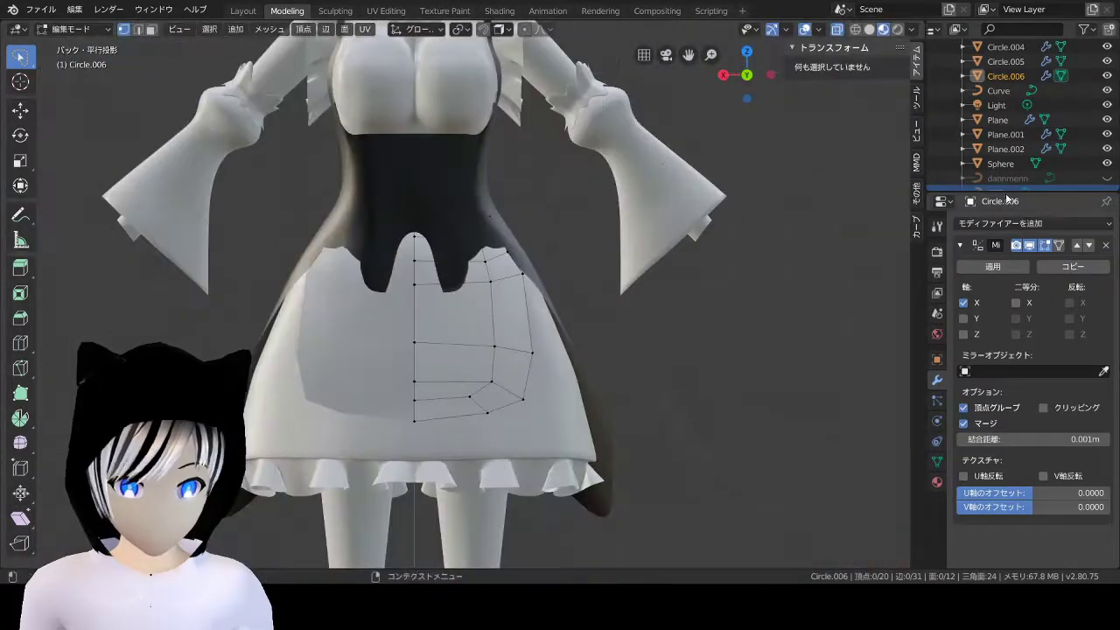
{"action": "left_click", "coordinate": [528, 454]}
{"action": "middle_click_drag", "start_coordinate": [527, 454], "coordinate": [560, 420]}
{"action": "key", "text": "ctrl+KP_1"}
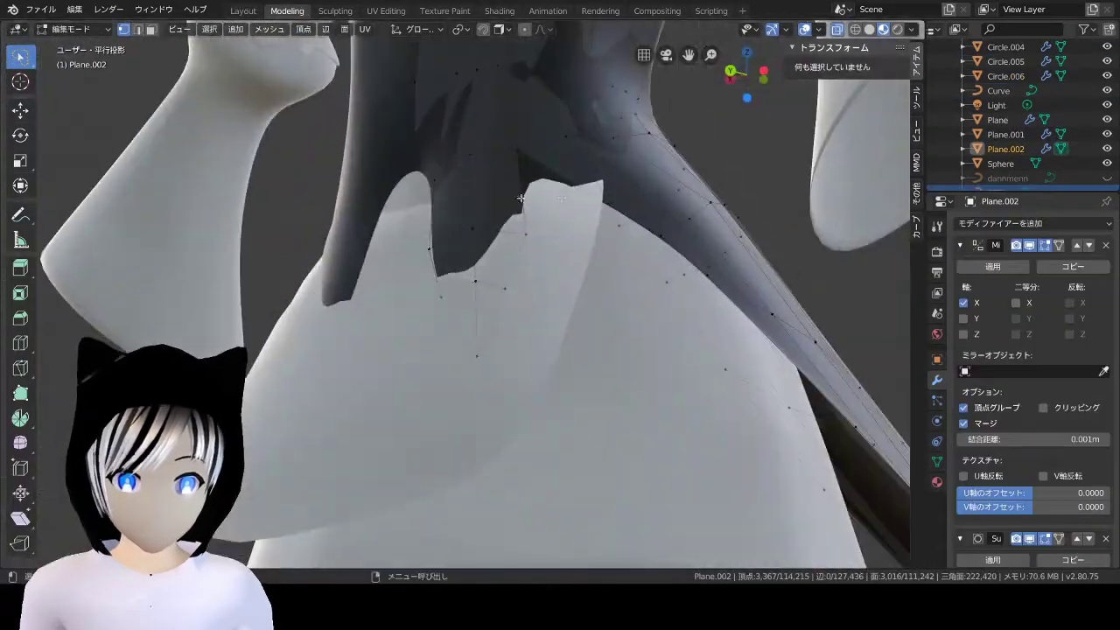
Step: Reposition the vertex at the corset's lower tip, then reselect an apron vertex
{"action": "middle_click_drag", "start_coordinate": [560, 420], "coordinate": [473, 263]}
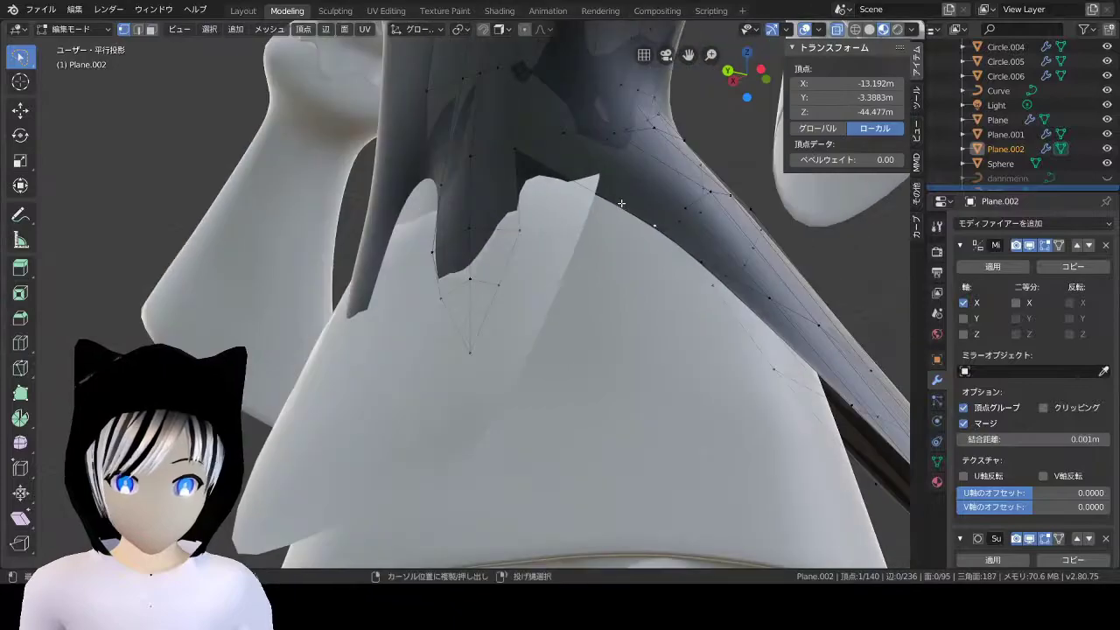
{"action": "left_click", "coordinate": [464, 232]}
{"action": "key", "text": "g"}
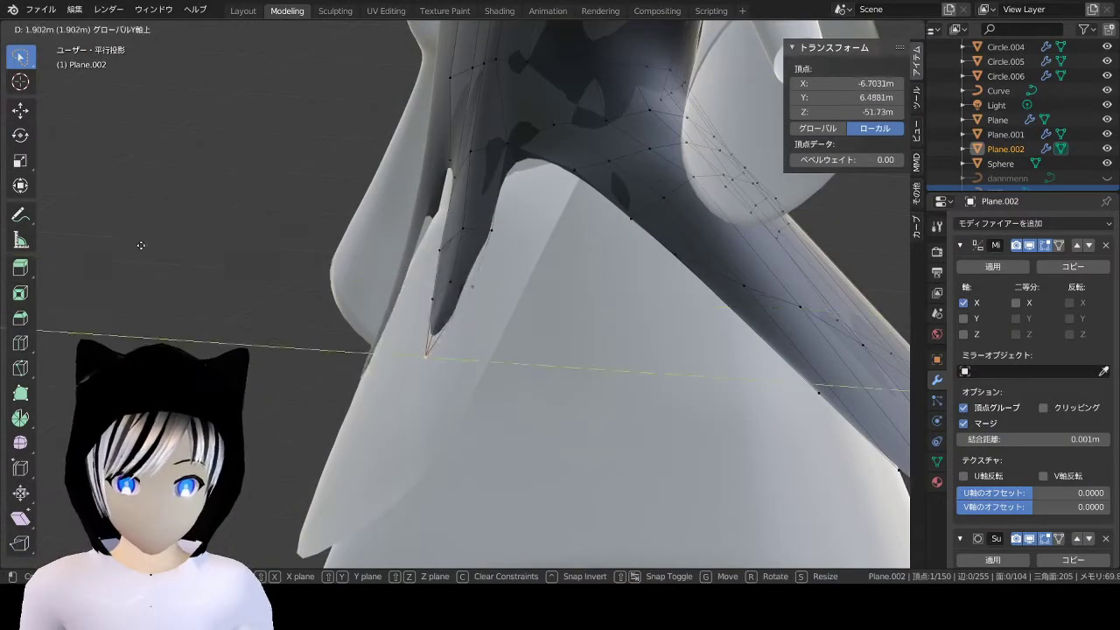
{"action": "left_click", "coordinate": [140, 245]}
{"action": "scroll", "coordinate": [263, 262], "scroll_direction": "down", "scroll_amount": 4}
{"action": "scroll", "coordinate": [387, 254], "scroll_direction": "up", "scroll_amount": 5}
{"action": "left_click", "coordinate": [388, 254]}
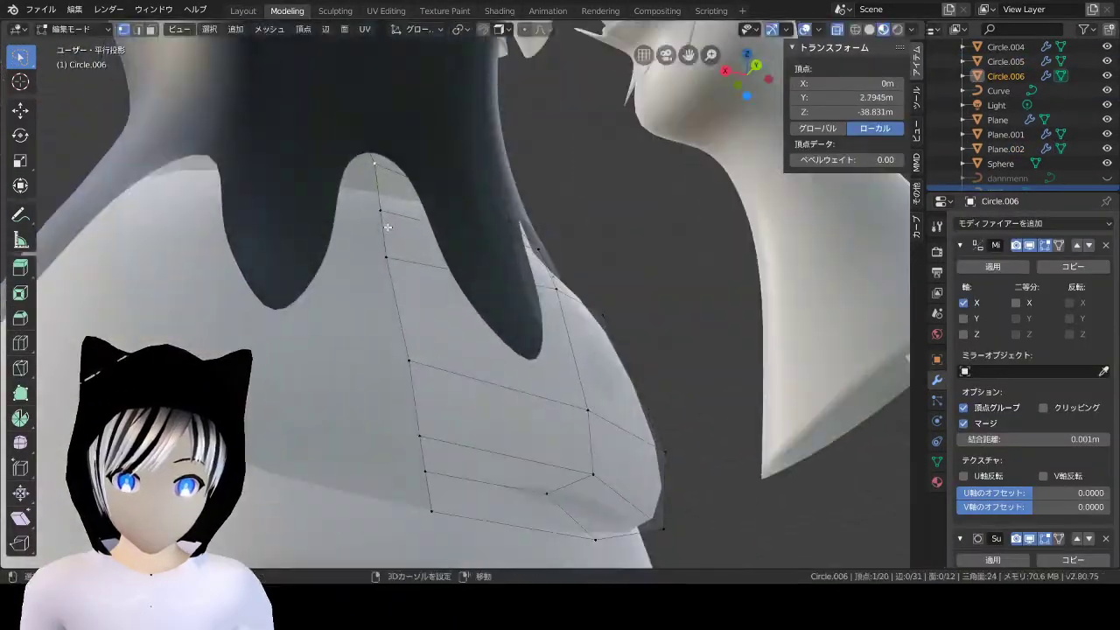
{"action": "middle_click_drag", "start_coordinate": [388, 254], "coordinate": [333, 175]}
Step: Move apron vertices along Y to fit the skirt, then deselect all
{"action": "key", "text": "g"}
{"action": "key", "text": "y"}
{"action": "mouse_move", "coordinate": [553, 175]}
{"action": "middle_mouse_down"}
{"action": "mouse_move", "coordinate": [619, 128]}
{"action": "mouse_move", "coordinate": [545, 350]}
{"action": "mouse_move", "coordinate": [312, 431]}
{"action": "middle_mouse_up"}
{"action": "key", "text": "g"}
{"action": "left_click", "coordinate": [544, 351]}
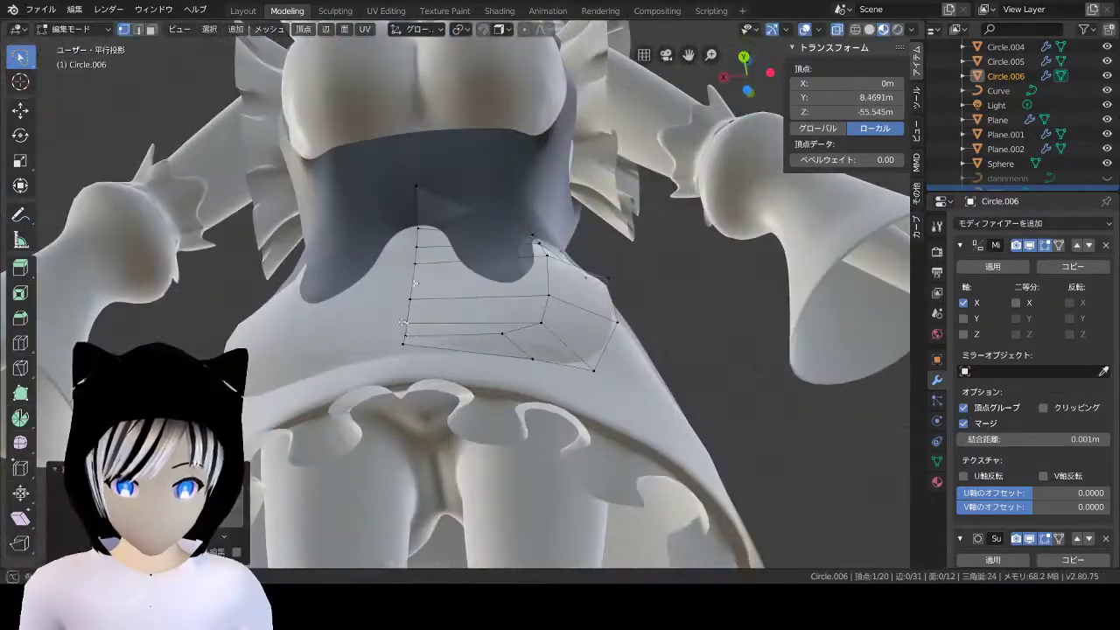
{"action": "middle_click_drag", "start_coordinate": [464, 315], "coordinate": [613, 175]}
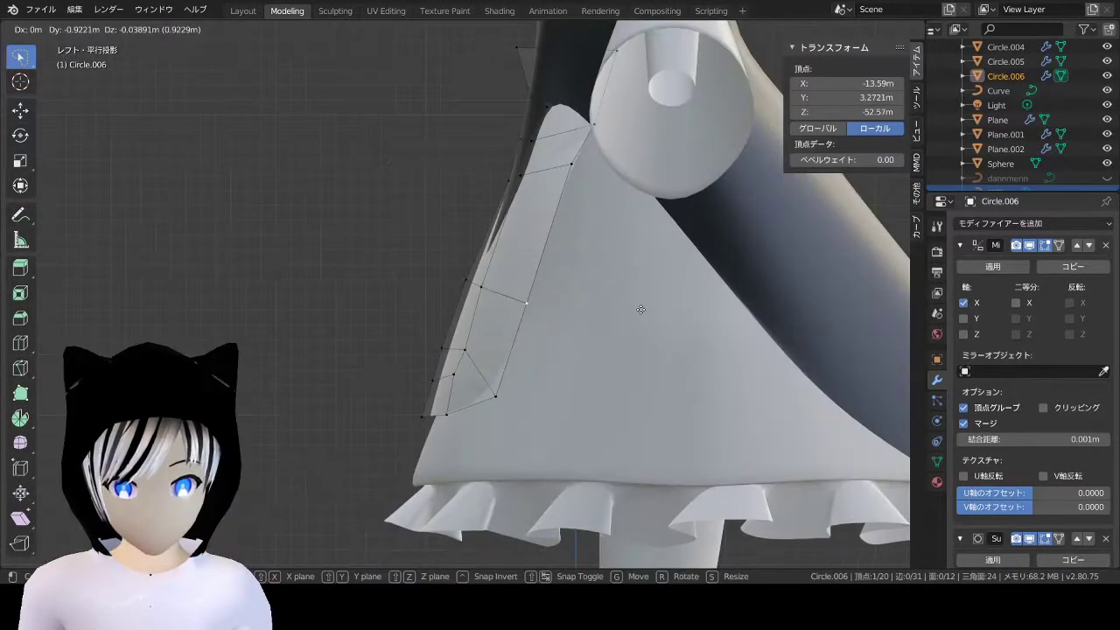
{"action": "left_click", "coordinate": [750, 75]}
{"action": "key", "text": "alt+a"}
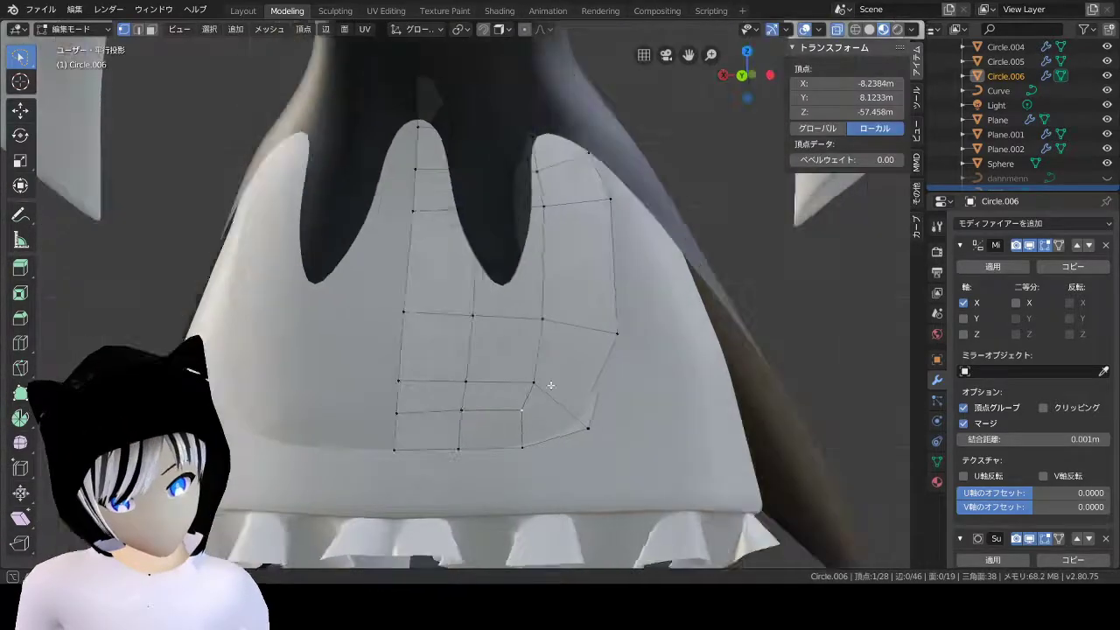
Step: Add a new edge loop across the apron with Ctrl+R
{"action": "middle_click_drag", "start_coordinate": [551, 385], "coordinate": [643, 203], "text": "alt"}
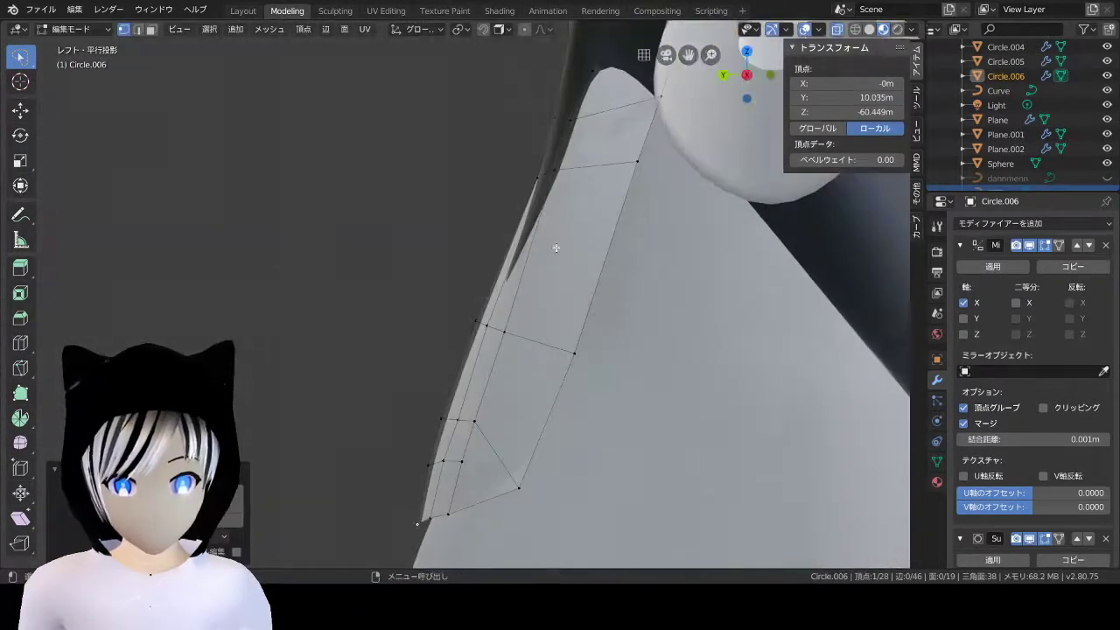
{"action": "middle_click_drag", "start_coordinate": [418, 456], "coordinate": [560, 438]}
{"action": "key", "text": "alt+a"}
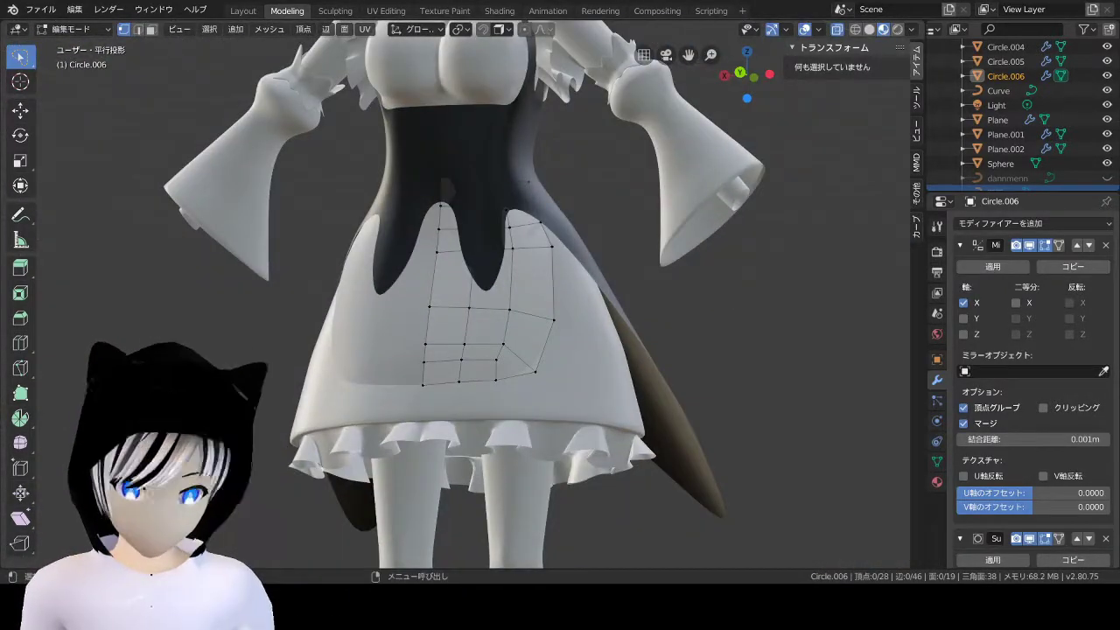
{"action": "key", "text": "ctrl+KP_1"}
{"action": "scroll", "coordinate": [715, 191], "scroll_direction": "up", "scroll_amount": 2}
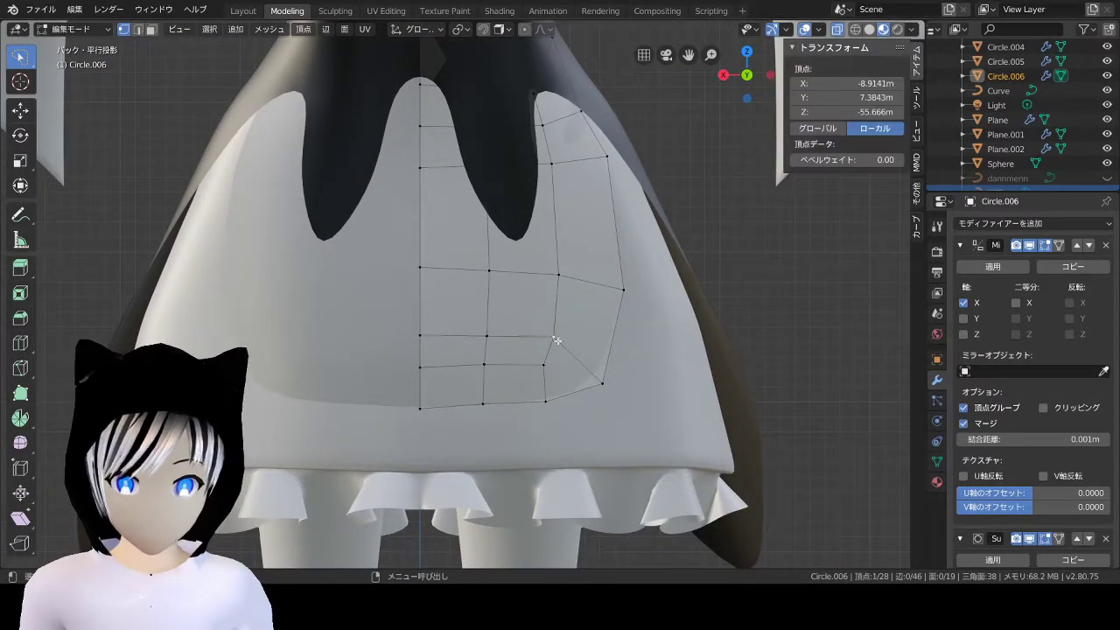
{"action": "middle_click_drag", "start_coordinate": [555, 341], "coordinate": [560, 343]}
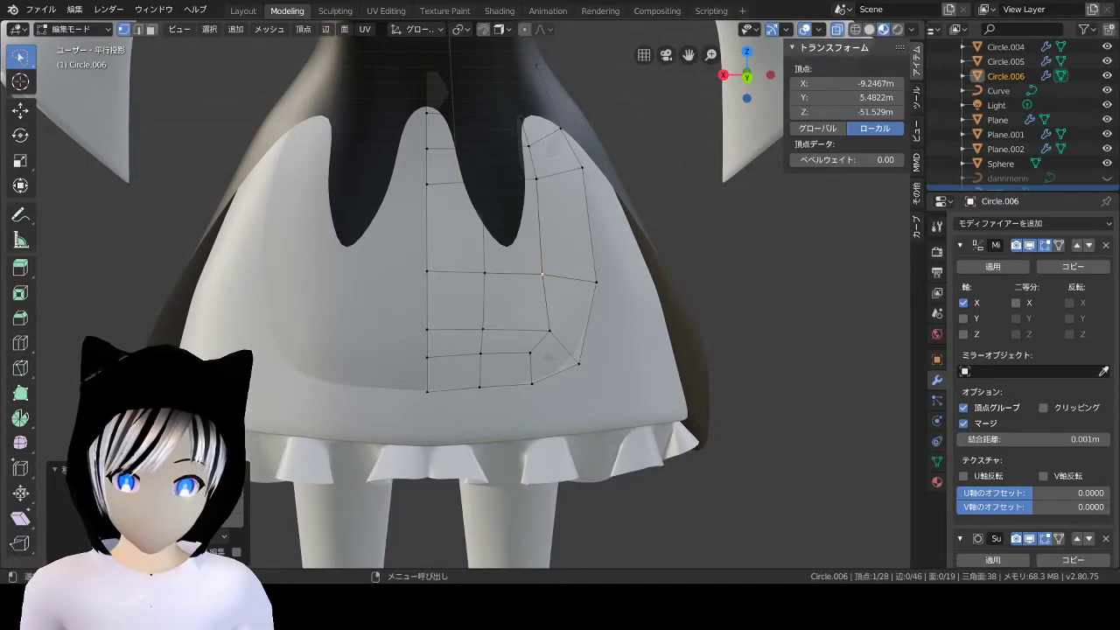
{"action": "mouse_move", "coordinate": [543, 274]}
{"action": "middle_mouse_down"}
{"action": "mouse_move", "coordinate": [484, 326]}
{"action": "mouse_move", "coordinate": [542, 262]}
{"action": "middle_mouse_up"}
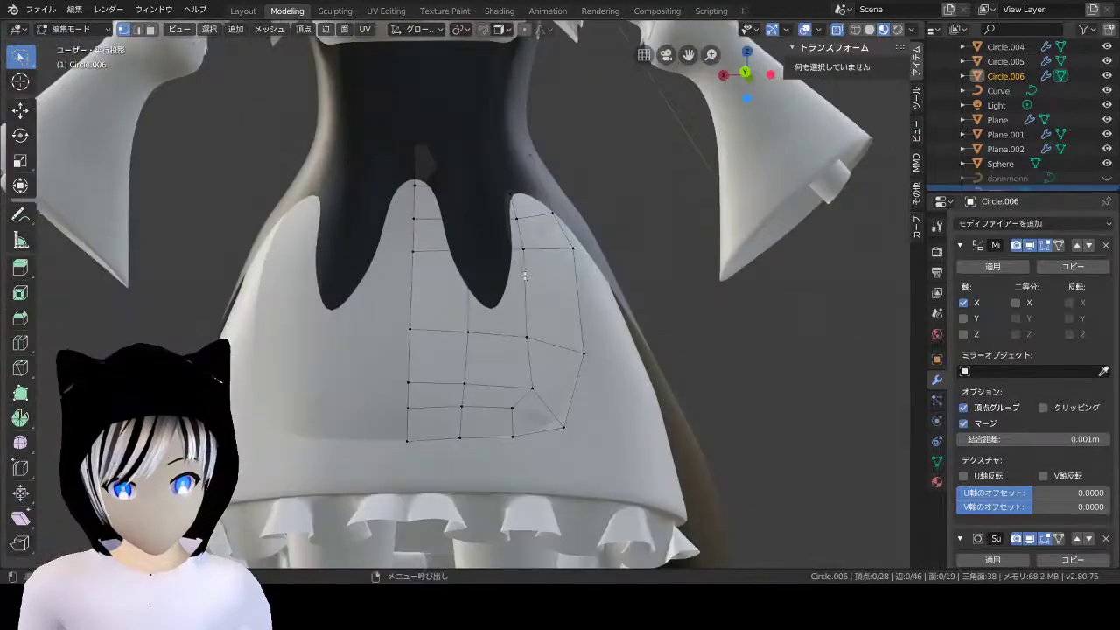
{"action": "key", "text": "ctrl+r"}
{"action": "left_click", "coordinate": [545, 226]}
{"action": "key", "text": "ctrl+KP_1"}
{"action": "key", "text": "alt+a"}
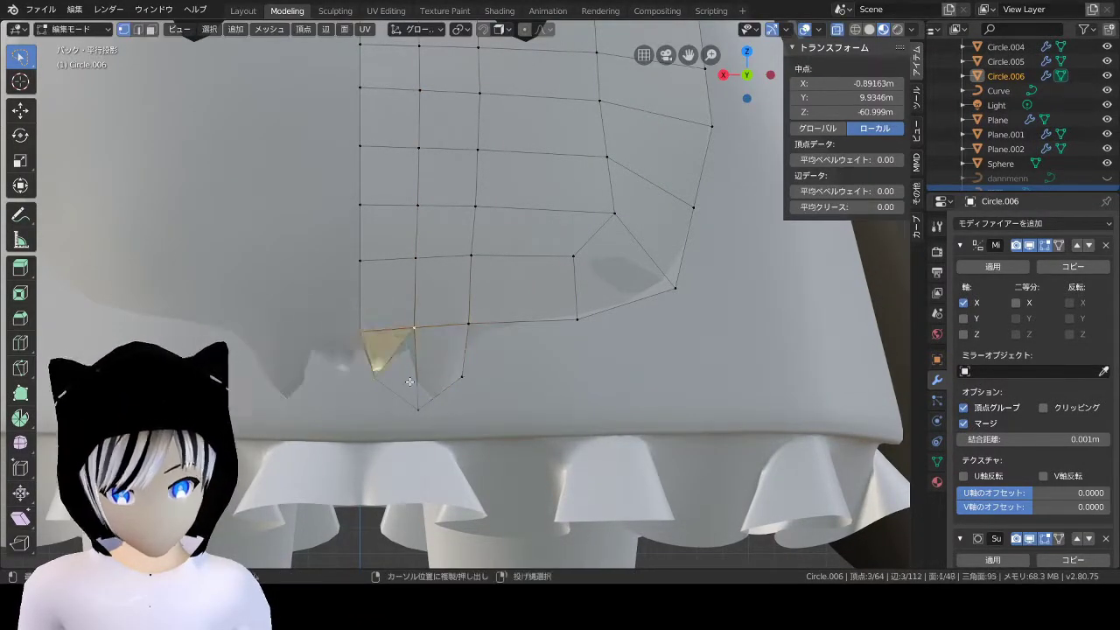
Step: Fill a new face between the apron hem vertices to form a scallop
{"action": "left_click", "coordinate": [409, 382], "text": "ctrl"}
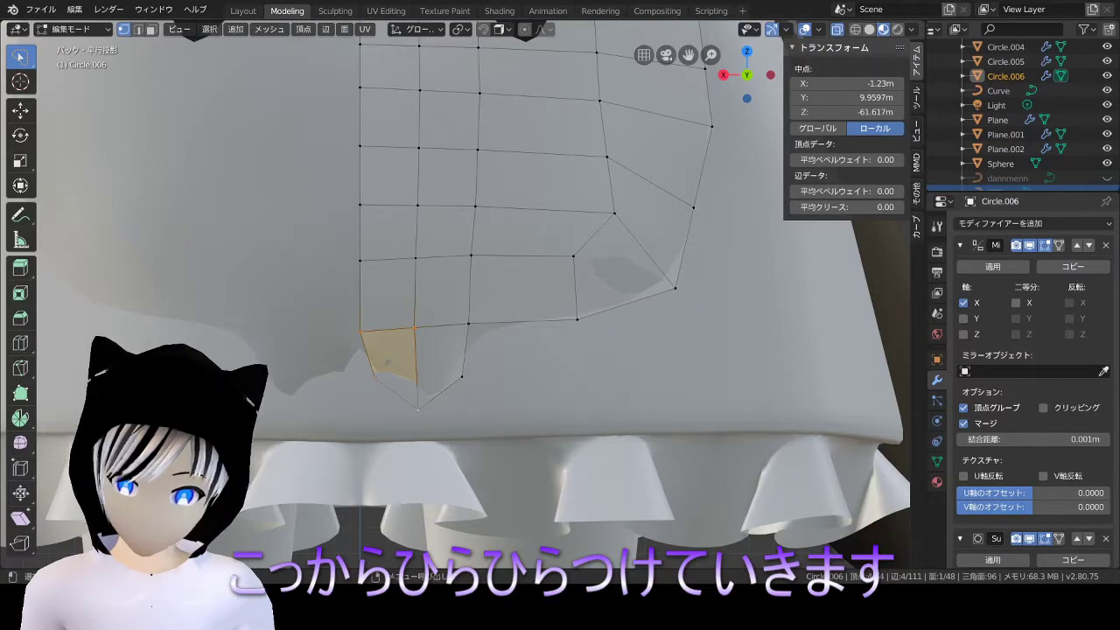
{"action": "middle_click_drag", "start_coordinate": [388, 360], "coordinate": [477, 392]}
{"action": "key", "text": "ctrl+KP_1"}
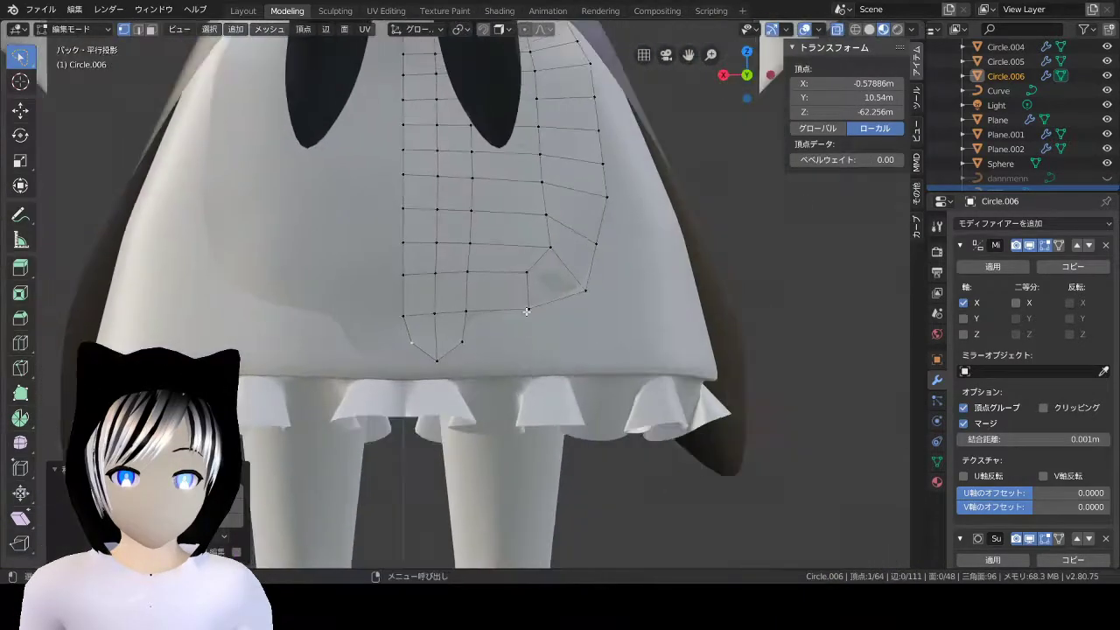
{"action": "scroll", "coordinate": [477, 392], "scroll_direction": "up", "scroll_amount": 3}
{"action": "left_click", "coordinate": [470, 392]}
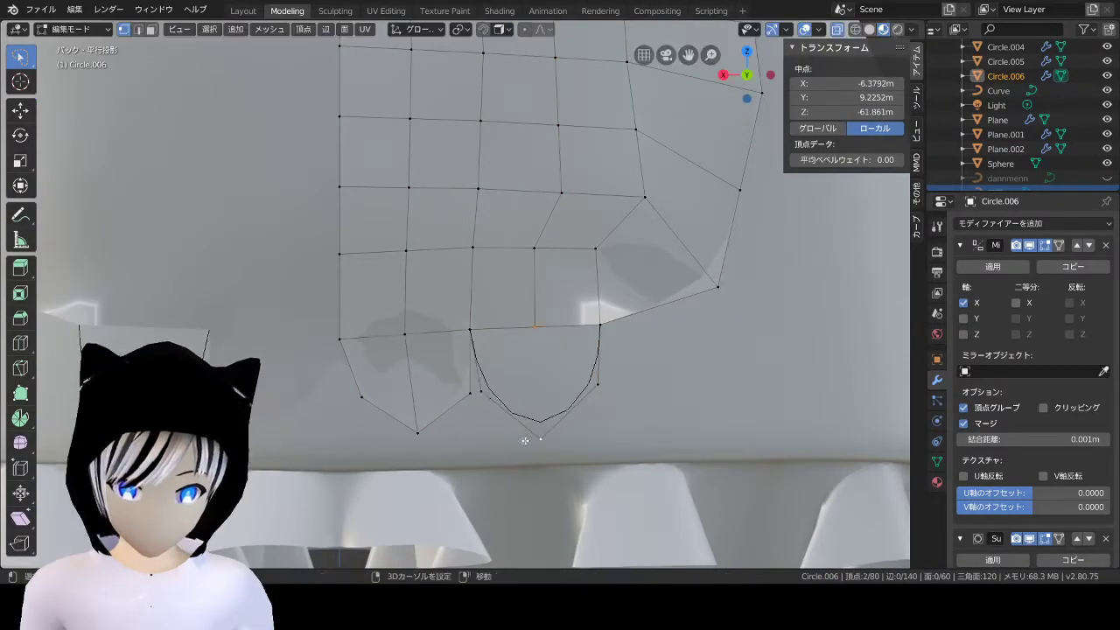
{"action": "key", "text": "f"}
{"action": "key", "text": "alt+a"}
{"action": "scroll", "coordinate": [525, 434], "scroll_direction": "down", "scroll_amount": 3}
Step: Move a scallop tip vertex along Y, then browse the modifier list
{"action": "middle_click_drag", "start_coordinate": [525, 434], "coordinate": [616, 407]}
{"action": "scroll", "coordinate": [616, 407], "scroll_direction": "up", "scroll_amount": 3}
{"action": "left_click", "coordinate": [412, 324]}
{"action": "mouse_move", "coordinate": [412, 325]}
{"action": "middle_mouse_down"}
{"action": "mouse_move", "coordinate": [580, 420]}
{"action": "mouse_move", "coordinate": [654, 393]}
{"action": "mouse_move", "coordinate": [525, 350]}
{"action": "middle_mouse_up"}
{"action": "key", "text": "g"}
{"action": "key", "text": "y"}
{"action": "left_click", "coordinate": [654, 392]}
{"action": "left_click", "coordinate": [1032, 223]}
{"action": "key", "text": "alt+a"}
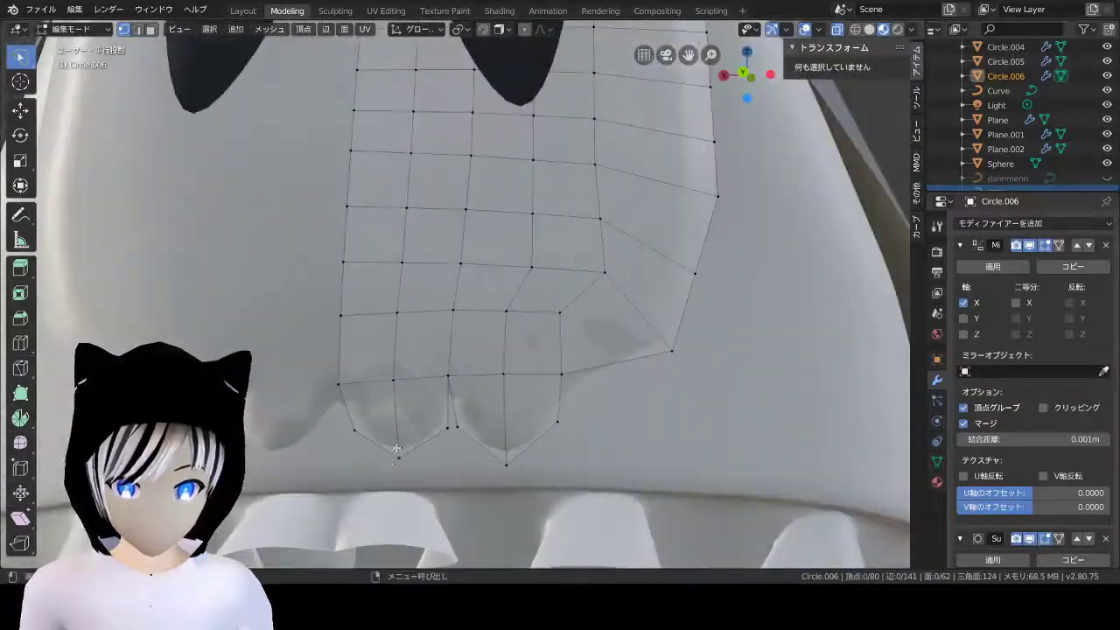
Step: Start a loop cut across the apron's lower scalloped section in back view
{"action": "left_click", "coordinate": [557, 422]}
{"action": "key", "text": "ctrl+KP_1"}
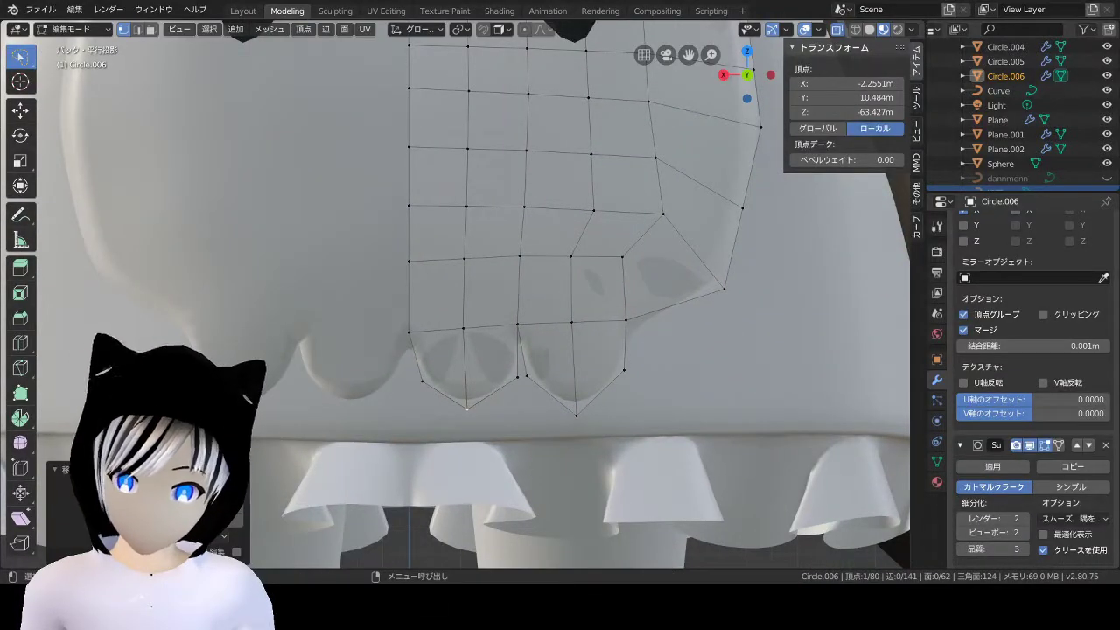
{"action": "middle_click_drag", "start_coordinate": [685, 310], "coordinate": [672, 311], "text": "shift"}
{"action": "key", "text": "ctrl+r"}
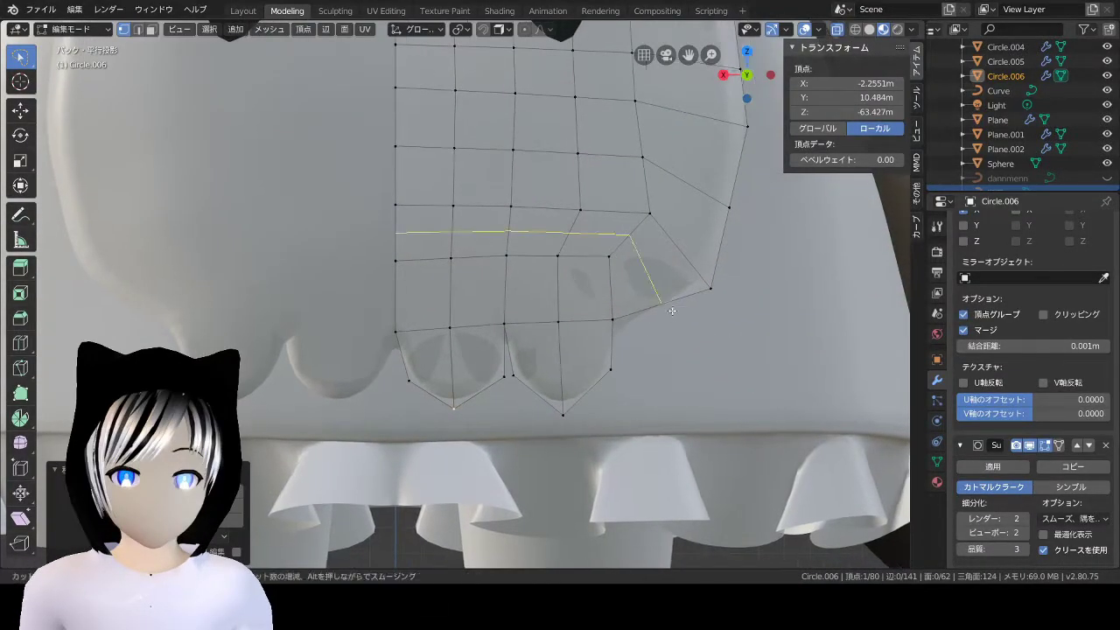
{"action": "left_click", "coordinate": [683, 376]}
{"action": "scroll", "coordinate": [612, 385], "scroll_direction": "down", "scroll_amount": 3}
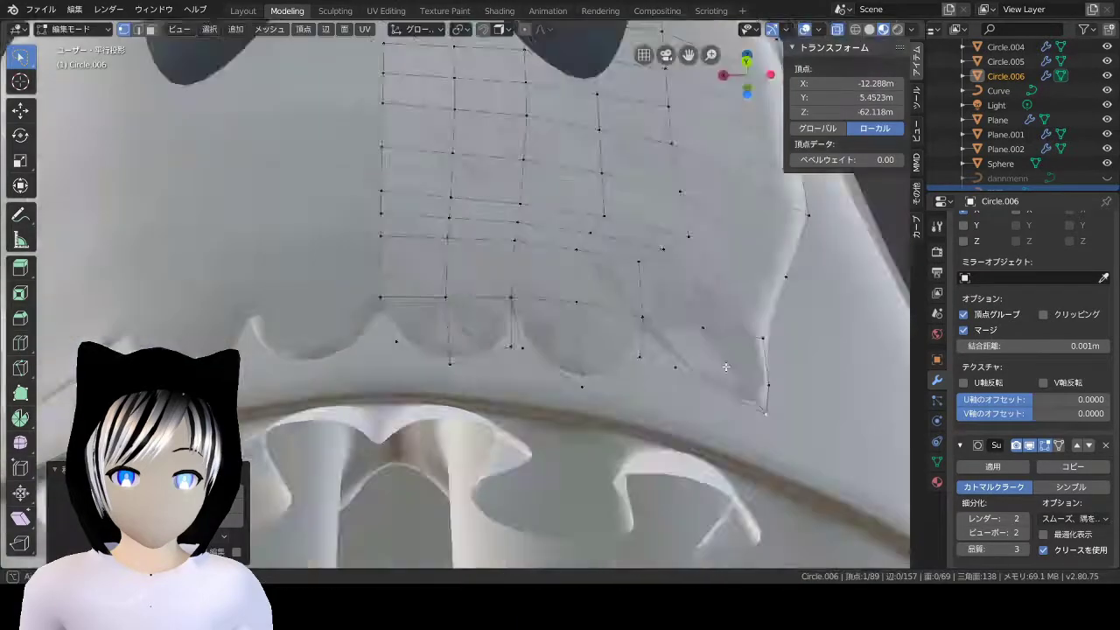
{"action": "right_click", "coordinate": [542, 395], "text": "ctrl"}
Step: Undo the stray extruded vertex and inspect the apron from below
{"action": "key", "text": "ctrl+z"}
{"action": "scroll", "coordinate": [647, 359], "scroll_direction": "down", "scroll_amount": 3}
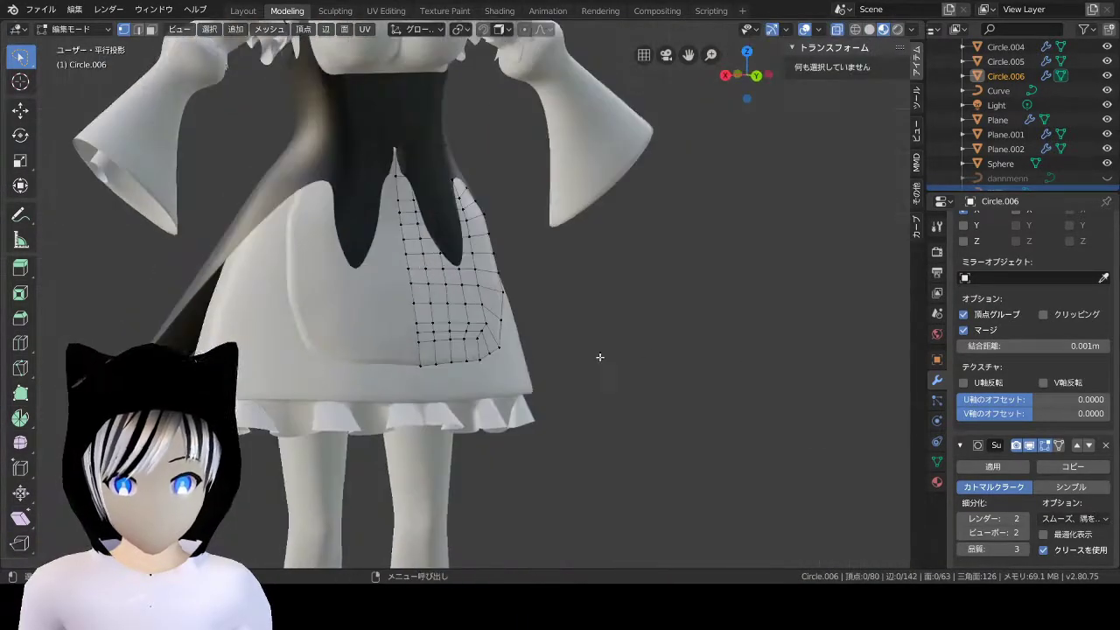
{"action": "middle_click_drag", "start_coordinate": [647, 359], "coordinate": [700, 262]}
{"action": "scroll", "coordinate": [700, 263], "scroll_direction": "up", "scroll_amount": 5}
{"action": "left_click_drag", "start_coordinate": [746, 97], "coordinate": [726, 70]}
{"action": "scroll", "coordinate": [612, 306], "scroll_direction": "down", "scroll_amount": 3}
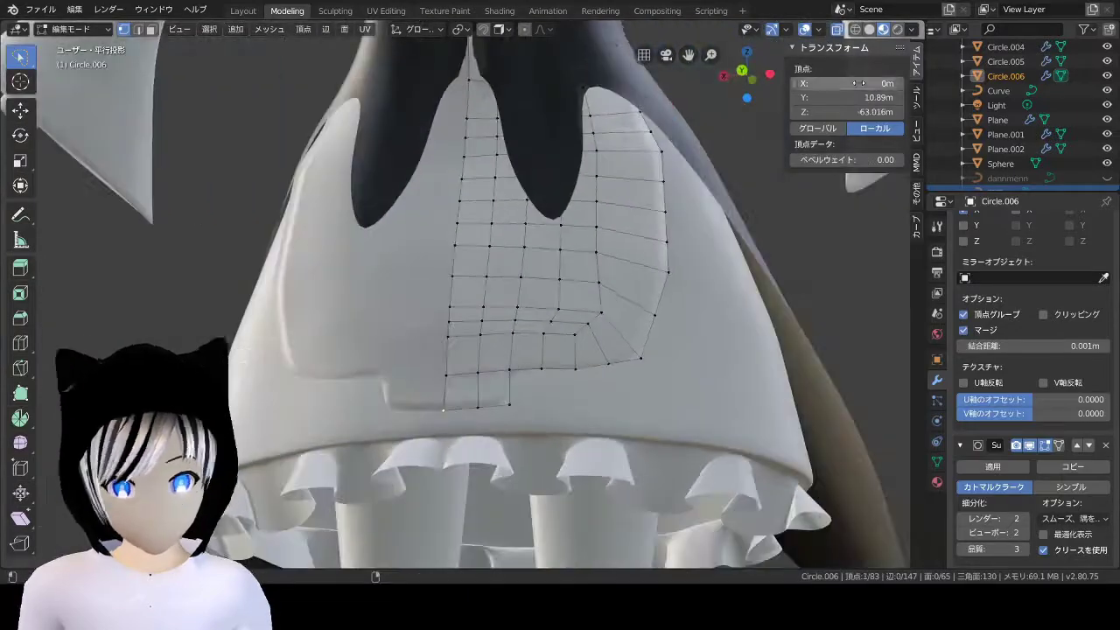
{"action": "middle_click_drag", "start_coordinate": [525, 306], "coordinate": [530, 353]}
{"action": "key", "text": "ctrl+KP_1"}
Step: Move apron vertices into place using the straight back view
{"action": "key", "text": "g"}
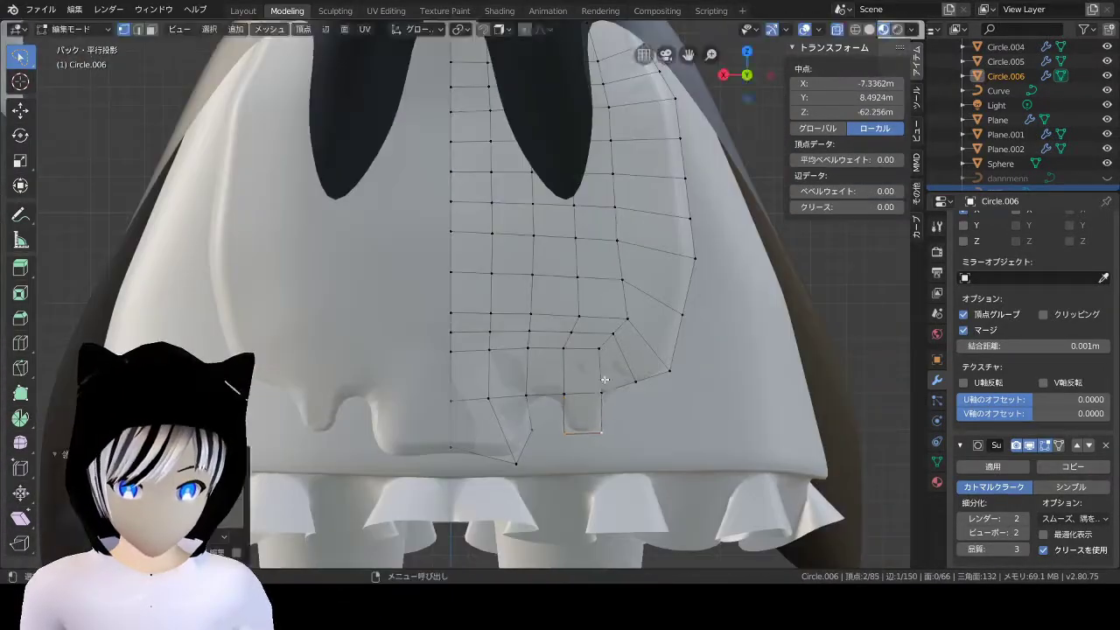
{"action": "mouse_move", "coordinate": [551, 417]}
{"action": "middle_mouse_down"}
{"action": "mouse_move", "coordinate": [541, 437]}
{"action": "mouse_move", "coordinate": [612, 420]}
{"action": "middle_mouse_up"}
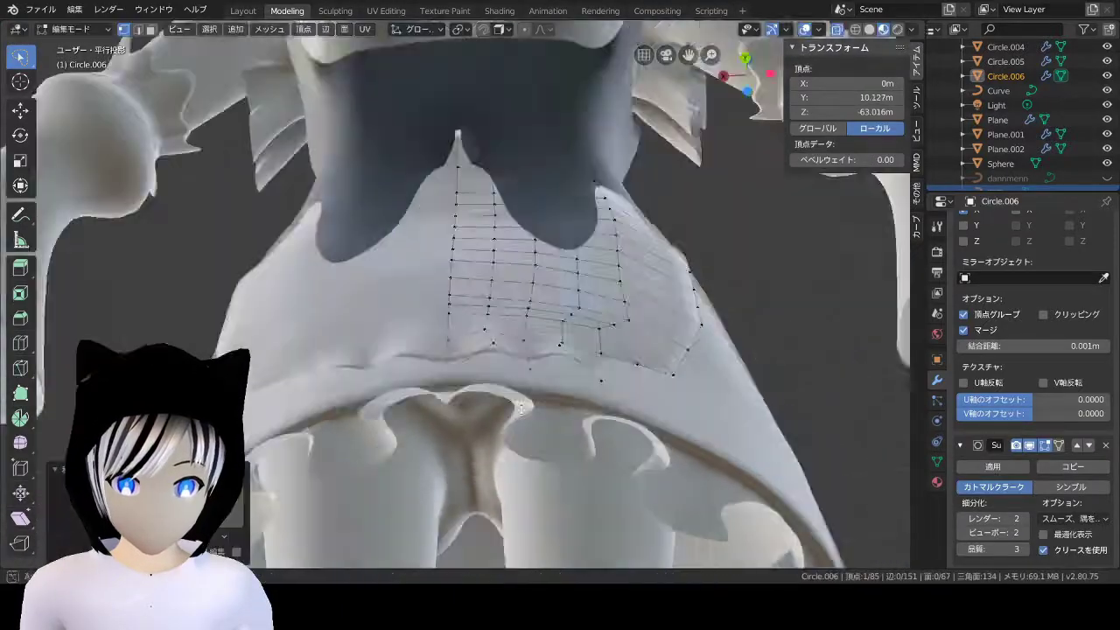
{"action": "key", "text": "ctrl+KP_1"}
{"action": "left_click", "coordinate": [580, 435]}
{"action": "middle_click_drag", "start_coordinate": [655, 453], "coordinate": [560, 367]}
{"action": "key", "text": "ctrl+KP_1"}
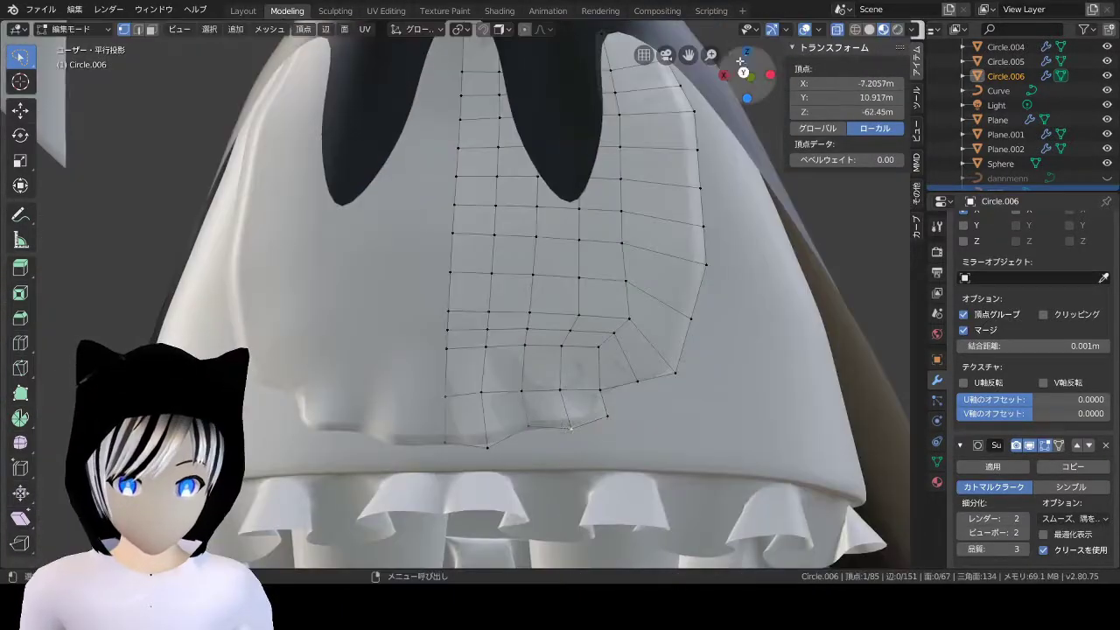
{"action": "key", "text": "g"}
{"action": "middle_click_drag", "start_coordinate": [601, 452], "coordinate": [612, 394]}
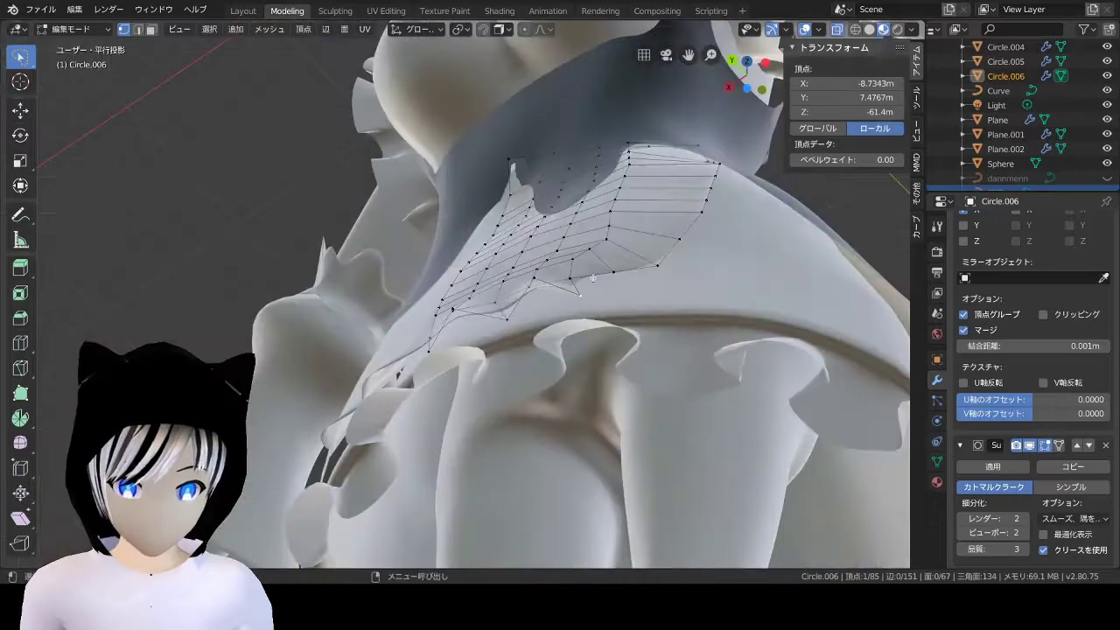
{"action": "key", "text": "ctrl+KP_1"}
Step: Extrude the apron's right edge outward and adjust the new edge's vertices
{"action": "left_click", "coordinate": [660, 307], "text": "alt"}
{"action": "key", "text": "e"}
{"action": "left_click", "coordinate": [740, 339]}
{"action": "scroll", "coordinate": [740, 339], "scroll_direction": "down", "scroll_amount": 2}
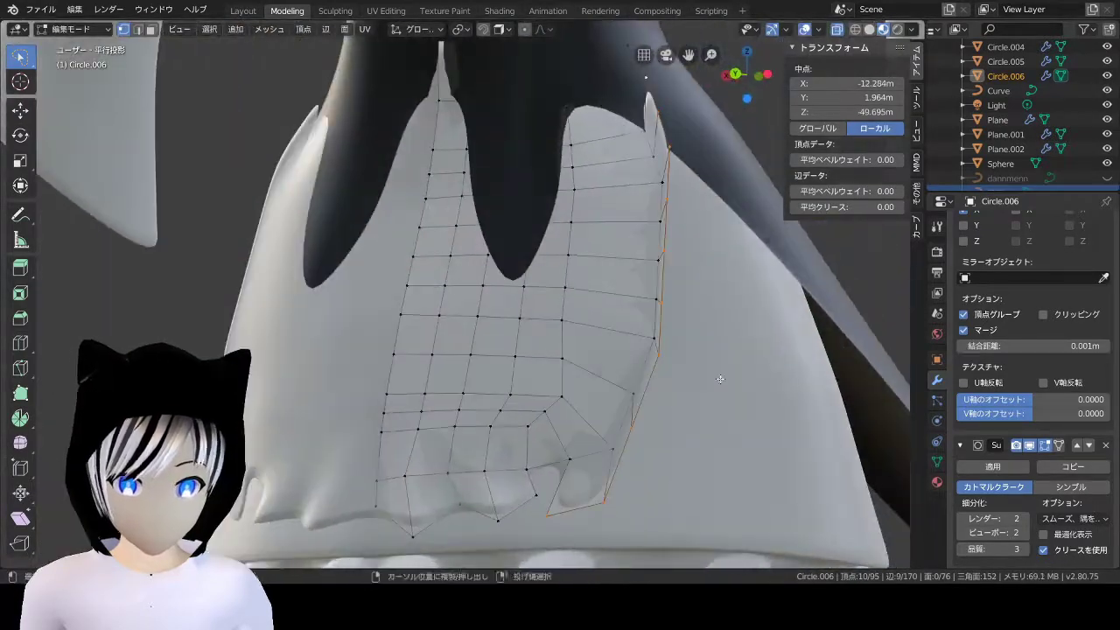
{"action": "mouse_move", "coordinate": [740, 339]}
{"action": "middle_mouse_down"}
{"action": "mouse_move", "coordinate": [525, 333]}
{"action": "mouse_move", "coordinate": [589, 321]}
{"action": "middle_mouse_up"}
{"action": "left_click", "coordinate": [501, 325]}
{"action": "left_click", "coordinate": [543, 310]}
{"action": "scroll", "coordinate": [589, 321], "scroll_direction": "up", "scroll_amount": 3}
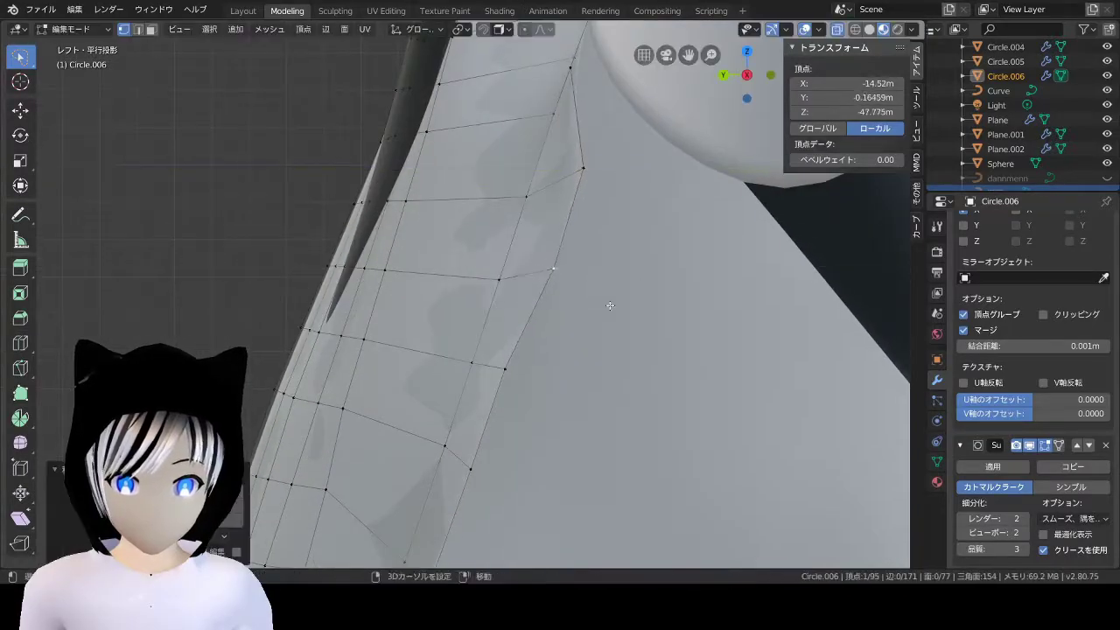
{"action": "key", "text": "alt+a"}
{"action": "middle_click_drag", "start_coordinate": [622, 324], "coordinate": [440, 356]}
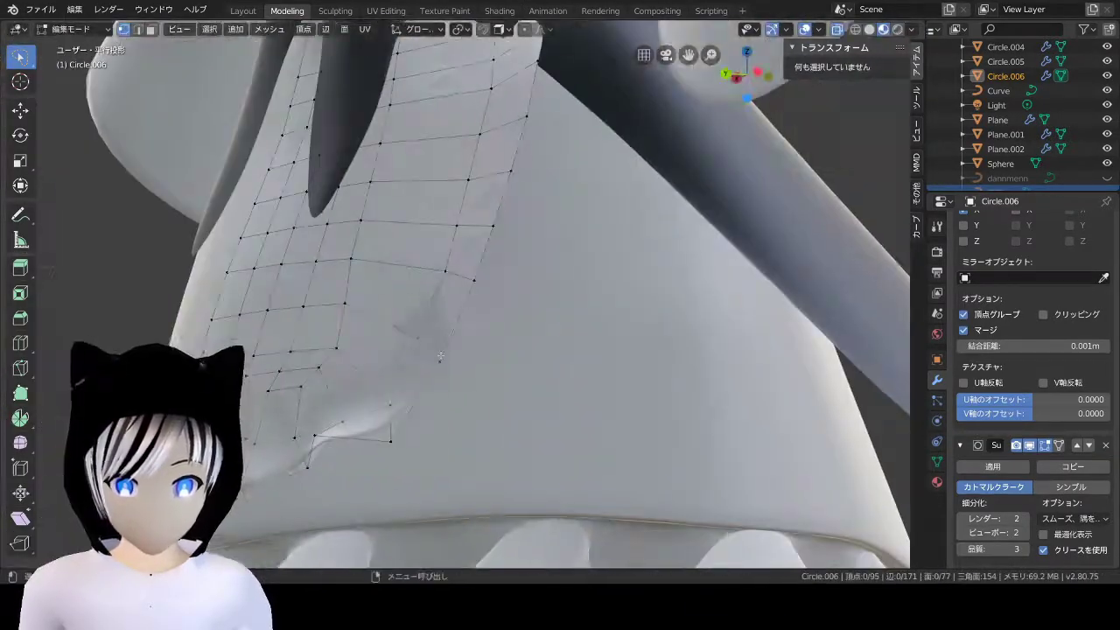
{"action": "left_click", "coordinate": [440, 356]}
{"action": "mouse_move", "coordinate": [440, 356]}
{"action": "middle_mouse_down"}
{"action": "mouse_move", "coordinate": [461, 351]}
{"action": "mouse_move", "coordinate": [494, 272]}
{"action": "mouse_move", "coordinate": [491, 295]}
{"action": "middle_mouse_up"}
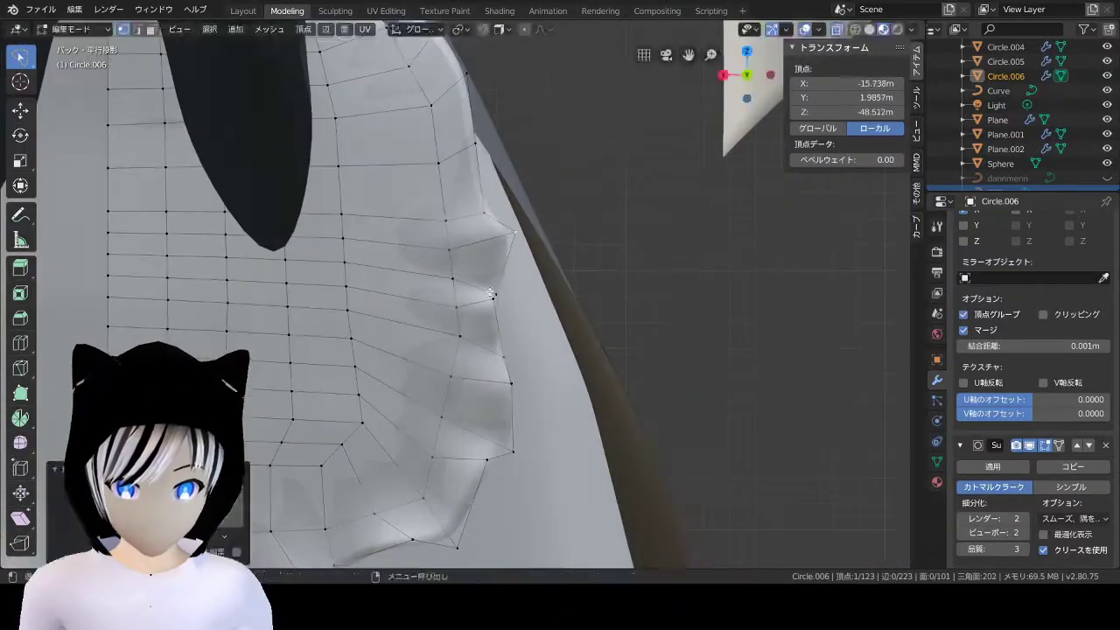
{"action": "left_click", "coordinate": [406, 508]}
Step: Add a loop cut across the apron's lower side
{"action": "mouse_move", "coordinate": [587, 295]}
{"action": "middle_mouse_down"}
{"action": "mouse_move", "coordinate": [503, 325]}
{"action": "mouse_move", "coordinate": [456, 212]}
{"action": "middle_mouse_up"}
{"action": "key", "text": "ctrl+r"}
{"action": "left_click", "coordinate": [503, 326]}
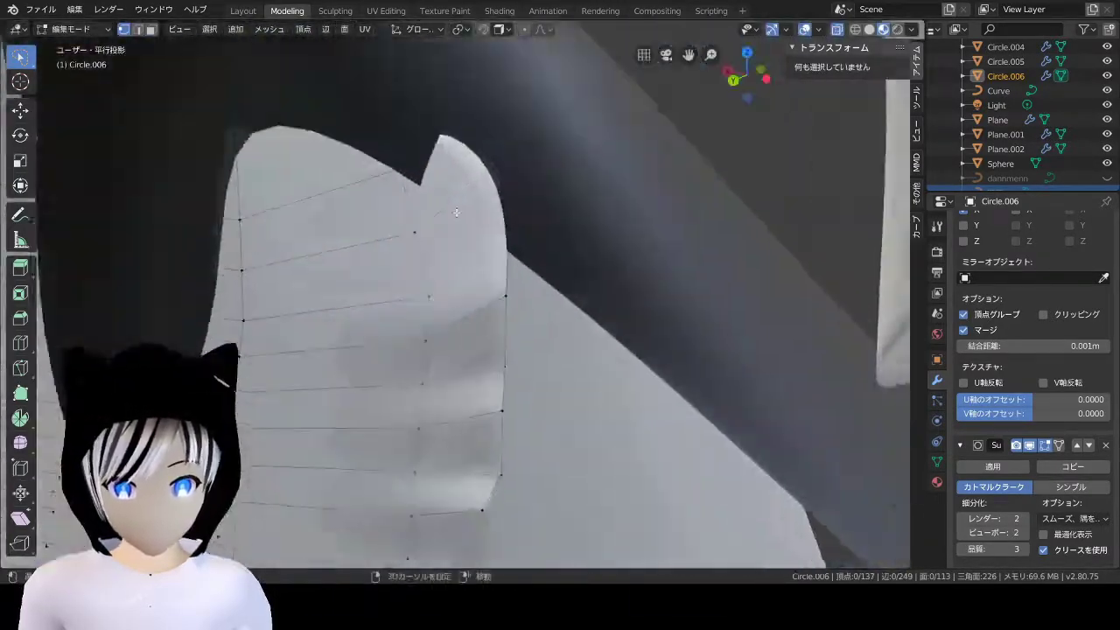
{"action": "left_click", "coordinate": [456, 213]}
{"action": "key", "text": "ctrl+KP_1"}
{"action": "scroll", "coordinate": [490, 245], "scroll_direction": "down", "scroll_amount": 4}
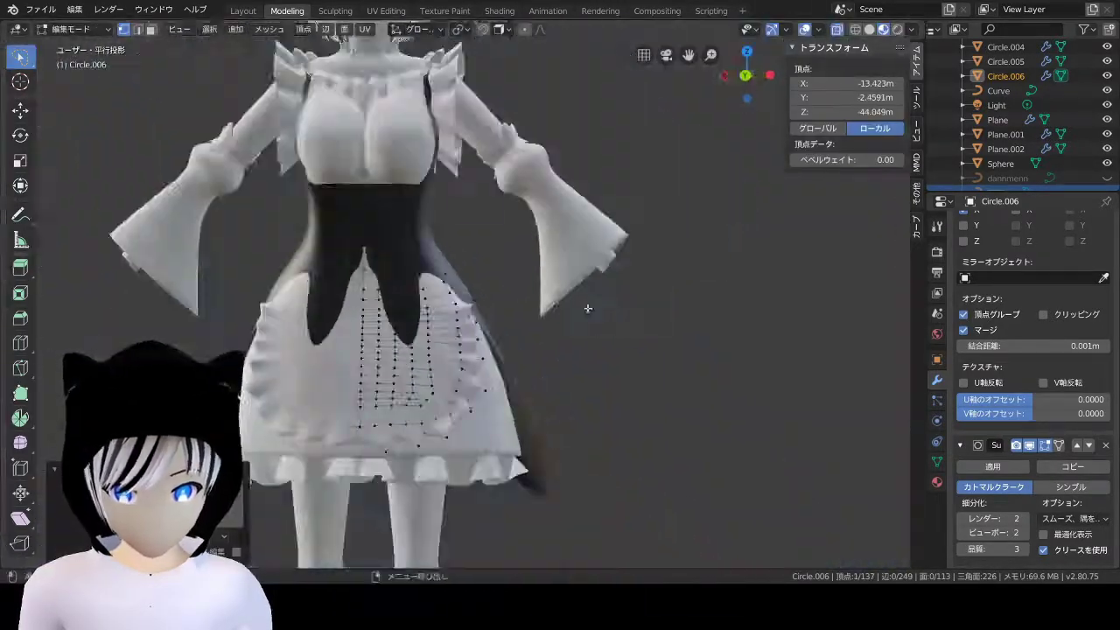
{"action": "scroll", "coordinate": [519, 269], "scroll_direction": "up", "scroll_amount": 6}
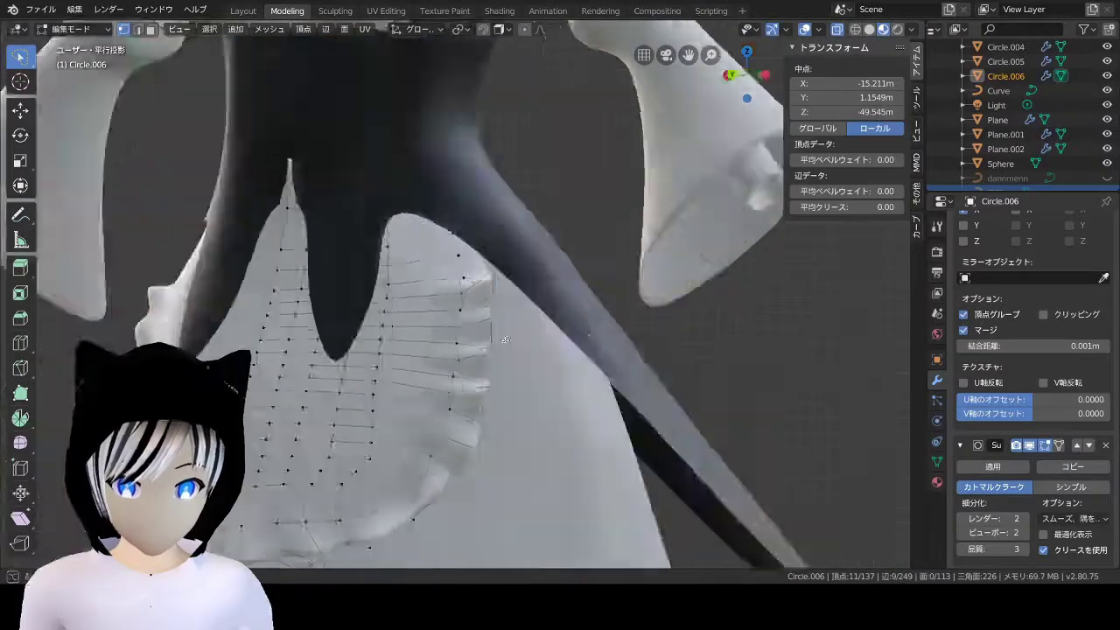
Step: Move the apron's outer edge loop along Y in the side view
{"action": "middle_click_drag", "start_coordinate": [519, 268], "coordinate": [613, 333]}
{"action": "key", "text": "ctrl+KP_3"}
{"action": "left_click", "coordinate": [473, 350], "text": "alt"}
{"action": "key", "text": "g"}
{"action": "key", "text": "y"}
{"action": "left_click", "coordinate": [669, 384]}
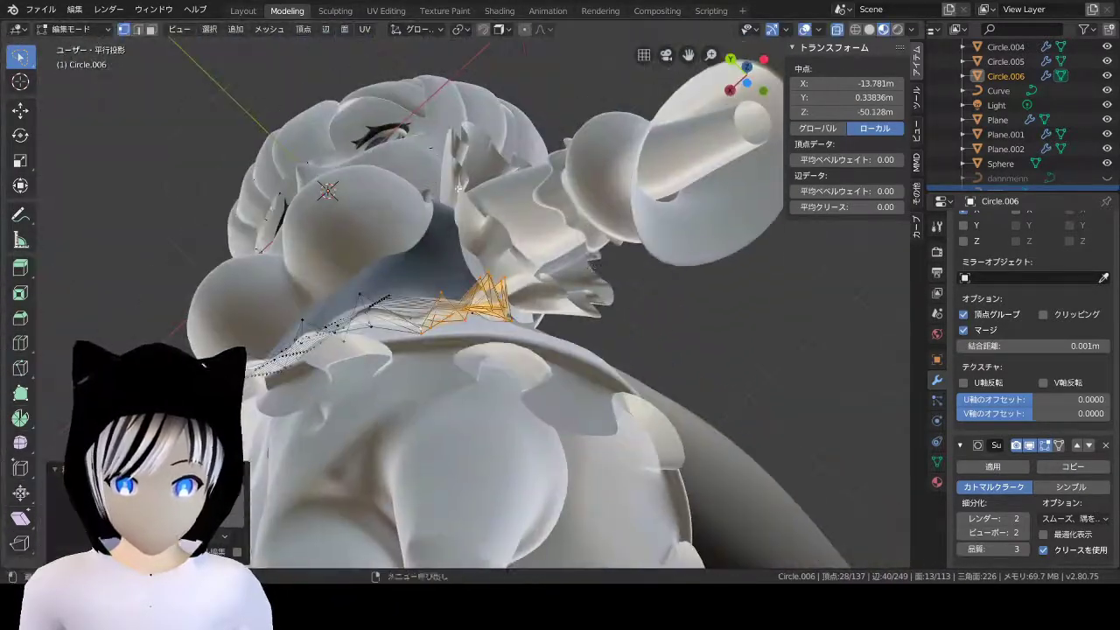
{"action": "middle_click_drag", "start_coordinate": [668, 384], "coordinate": [350, 326]}
Step: Switch to the Layout workspace, select the skirt Circle.005 and frame it
{"action": "key", "text": "Home"}
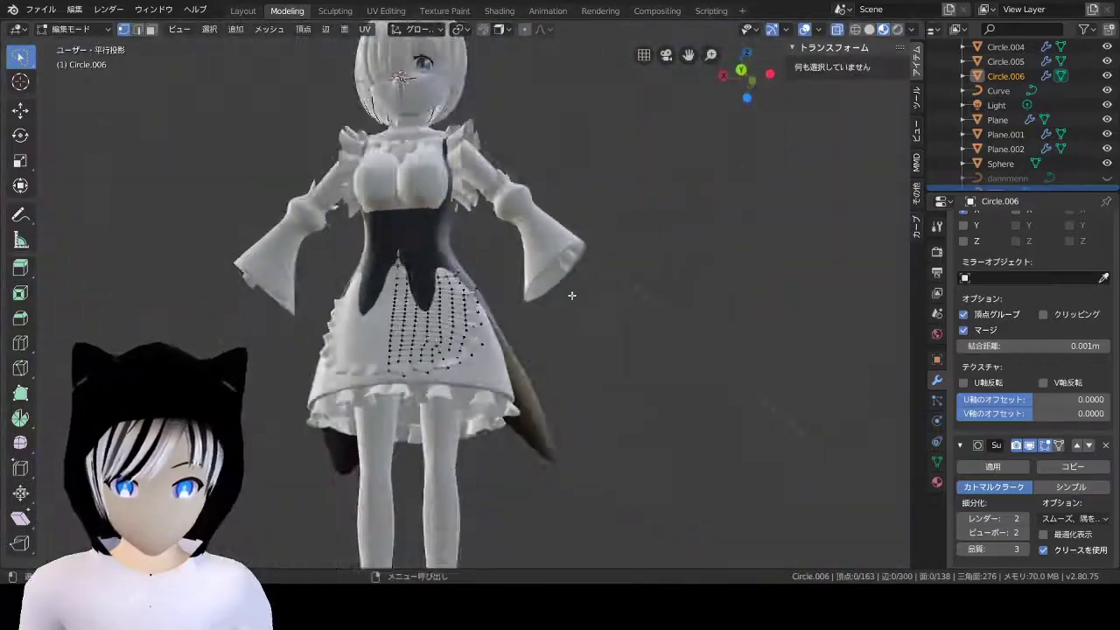
{"action": "key", "text": "ctrl+Page_Up"}
{"action": "scroll", "coordinate": [557, 301], "scroll_direction": "up", "scroll_amount": 4}
{"action": "key", "text": "ctrl+Page_Down"}
{"action": "key", "text": "Home"}
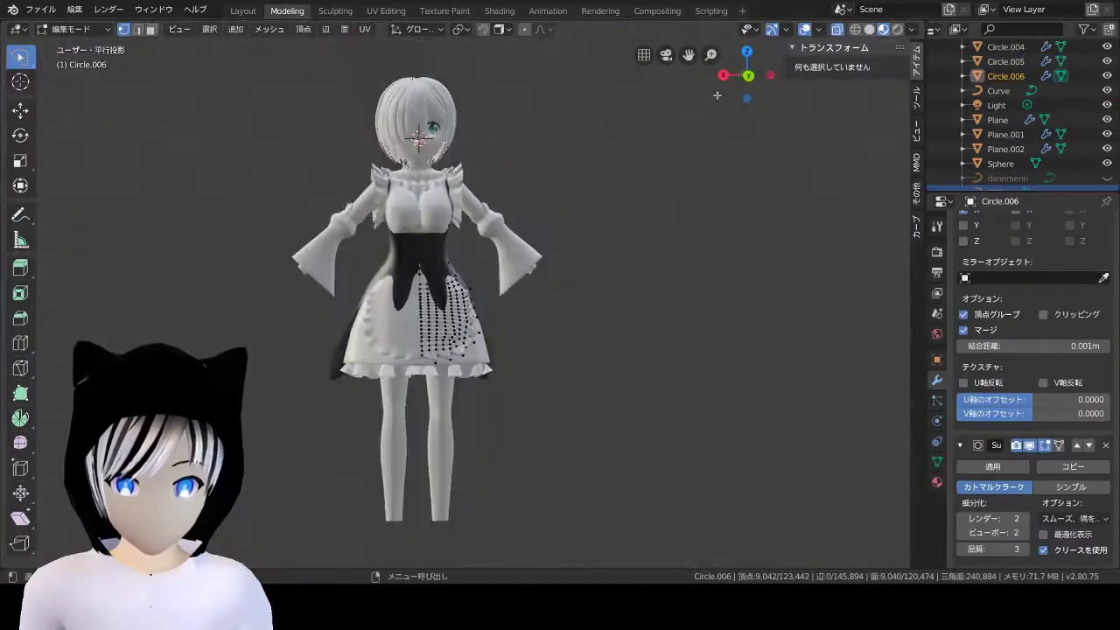
{"action": "key", "text": "ctrl+Page_Up"}
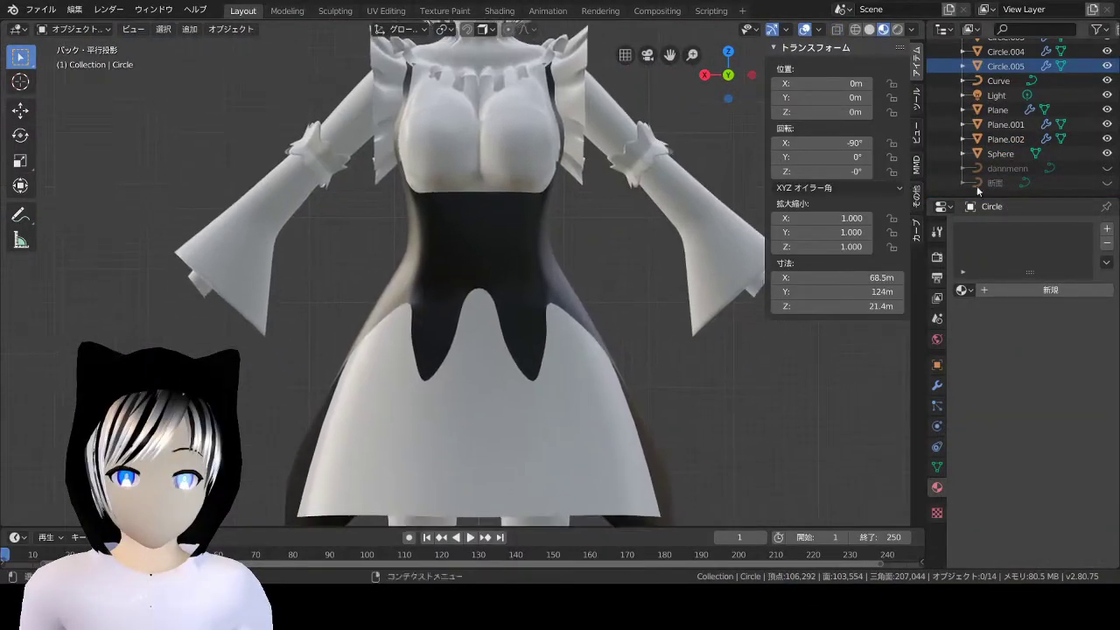
{"action": "left_click", "coordinate": [1005, 66]}
{"action": "key", "text": "KP_Decimal"}
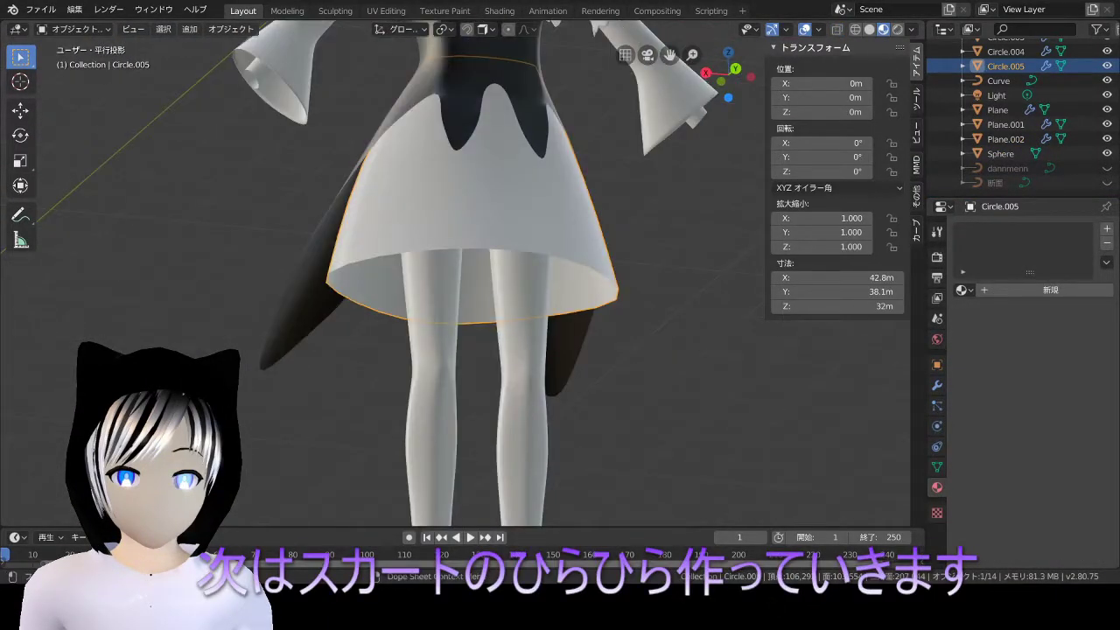
Step: In the Modeling workspace, add several loop cuts near the hem of skirt mesh Circle.005
{"action": "left_click", "coordinate": [287, 10]}
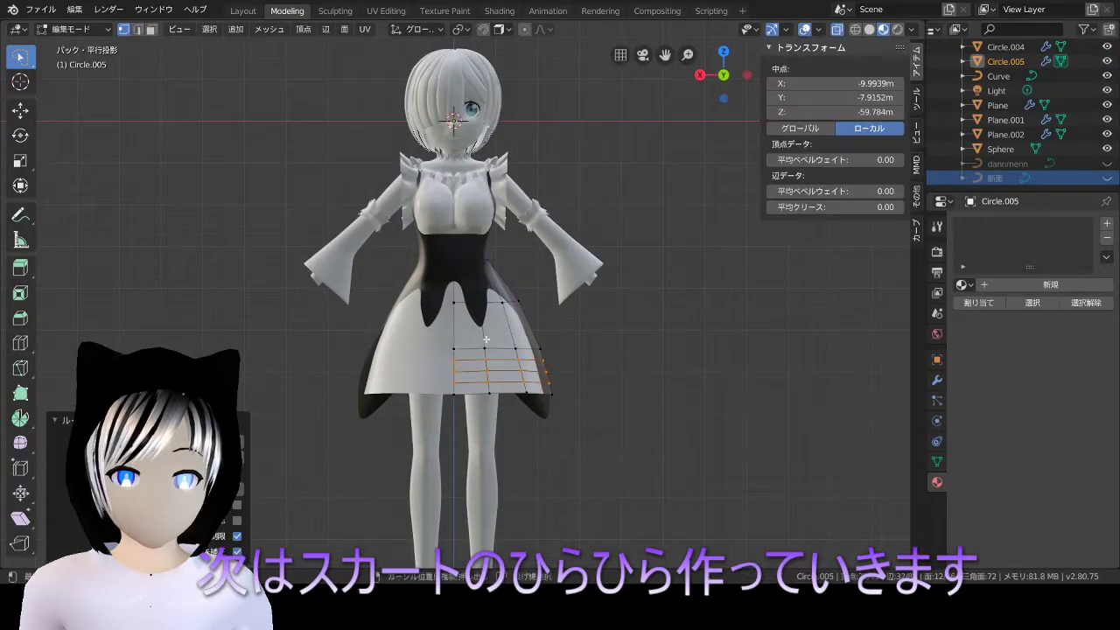
{"action": "scroll", "coordinate": [457, 301], "scroll_direction": "up", "scroll_amount": 4}
{"action": "left_click", "coordinate": [446, 496]}
{"action": "middle_click_drag", "start_coordinate": [445, 496], "coordinate": [461, 447]}
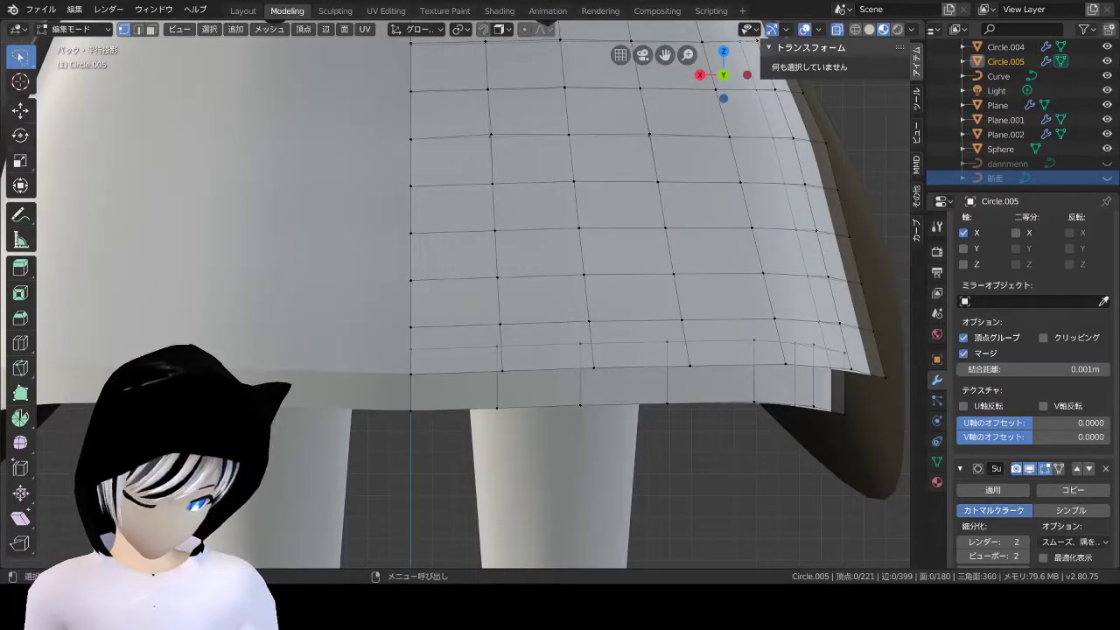
Step: Add a loop to the hem band and extrude new faces along the frill edge under the skirt
{"action": "mouse_move", "coordinate": [427, 350]}
{"action": "middle_mouse_down"}
{"action": "mouse_move", "coordinate": [427, 233]}
{"action": "mouse_move", "coordinate": [427, 256]}
{"action": "middle_mouse_up"}
{"action": "left_click", "coordinate": [437, 234]}
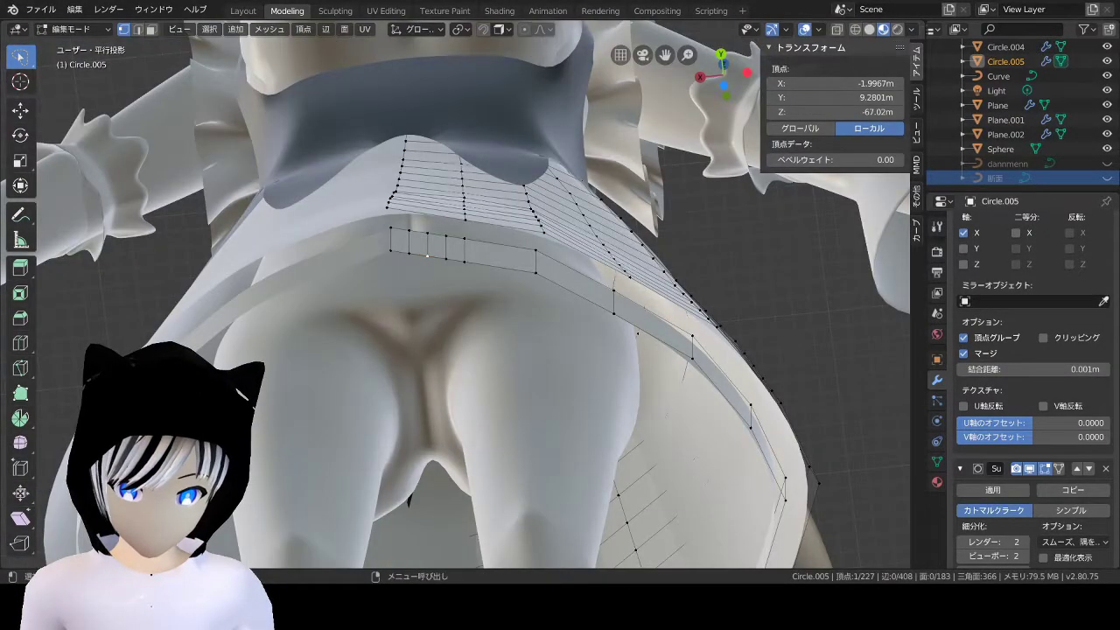
{"action": "scroll", "coordinate": [427, 255], "scroll_direction": "up", "scroll_amount": 3}
{"action": "key", "text": "g"}
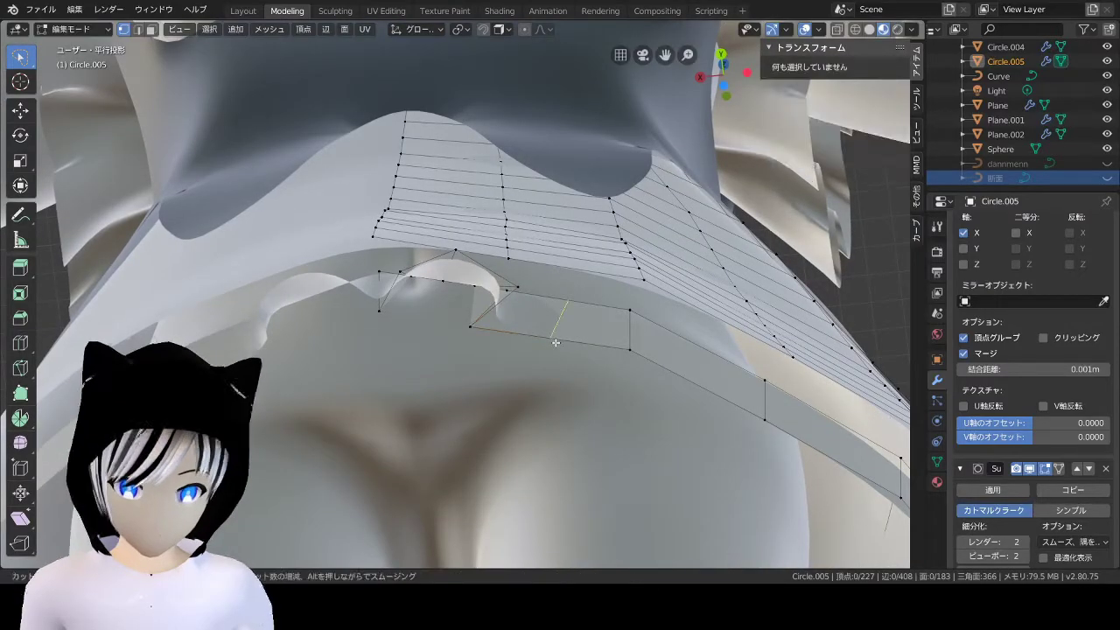
{"action": "left_click", "coordinate": [551, 337]}
{"action": "mouse_move", "coordinate": [551, 338]}
{"action": "middle_mouse_down"}
{"action": "mouse_move", "coordinate": [574, 409]}
{"action": "mouse_move", "coordinate": [456, 335]}
{"action": "mouse_move", "coordinate": [468, 399]}
{"action": "middle_mouse_up"}
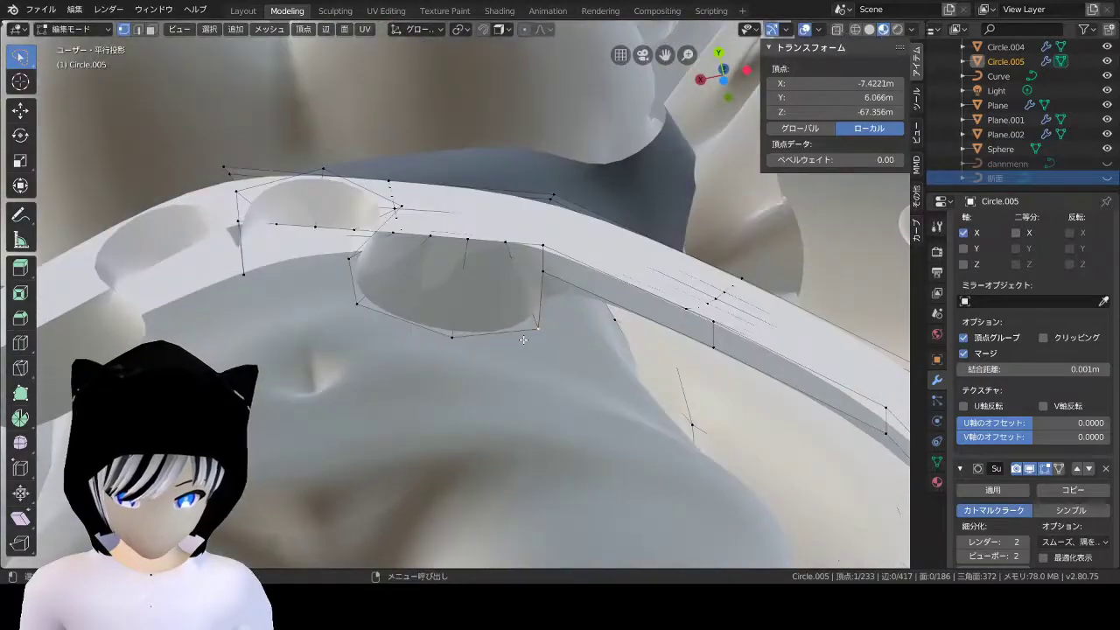
{"action": "scroll", "coordinate": [468, 399], "scroll_direction": "up", "scroll_amount": 3}
{"action": "scroll", "coordinate": [472, 376], "scroll_direction": "down", "scroll_amount": 3}
{"action": "scroll", "coordinate": [476, 359], "scroll_direction": "up", "scroll_amount": 3}
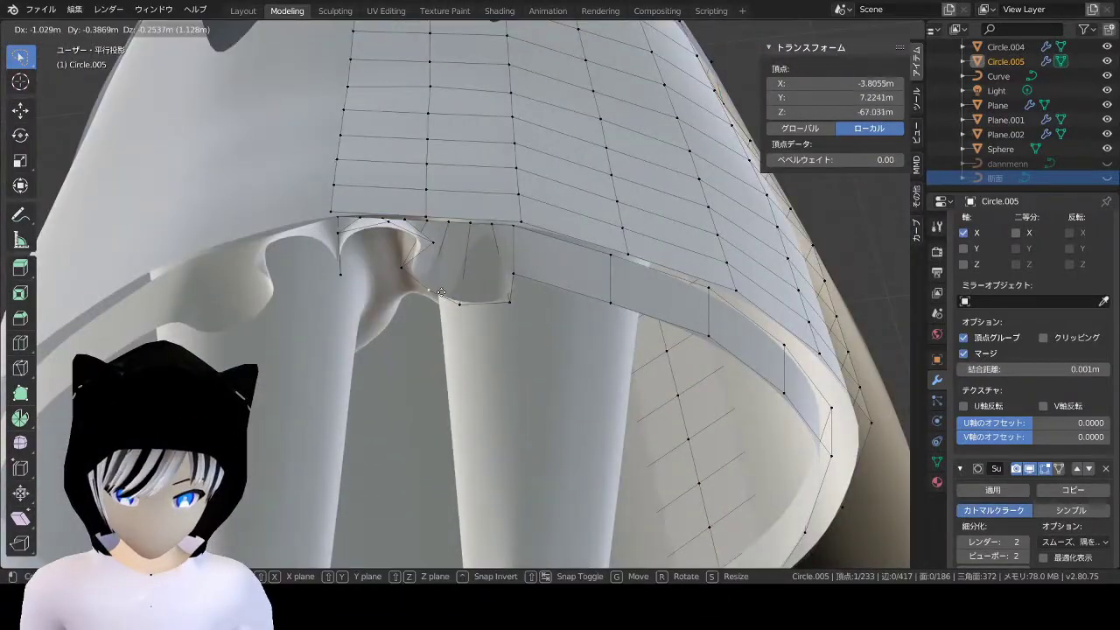
{"action": "scroll", "coordinate": [484, 325], "scroll_direction": "down", "scroll_amount": 3}
Step: Move a frill-edge vertex to form a pointed ruffle fold
{"action": "left_click", "coordinate": [484, 326]}
{"action": "scroll", "coordinate": [484, 326], "scroll_direction": "up", "scroll_amount": 5}
{"action": "scroll", "coordinate": [484, 326], "scroll_direction": "up", "scroll_amount": 3}
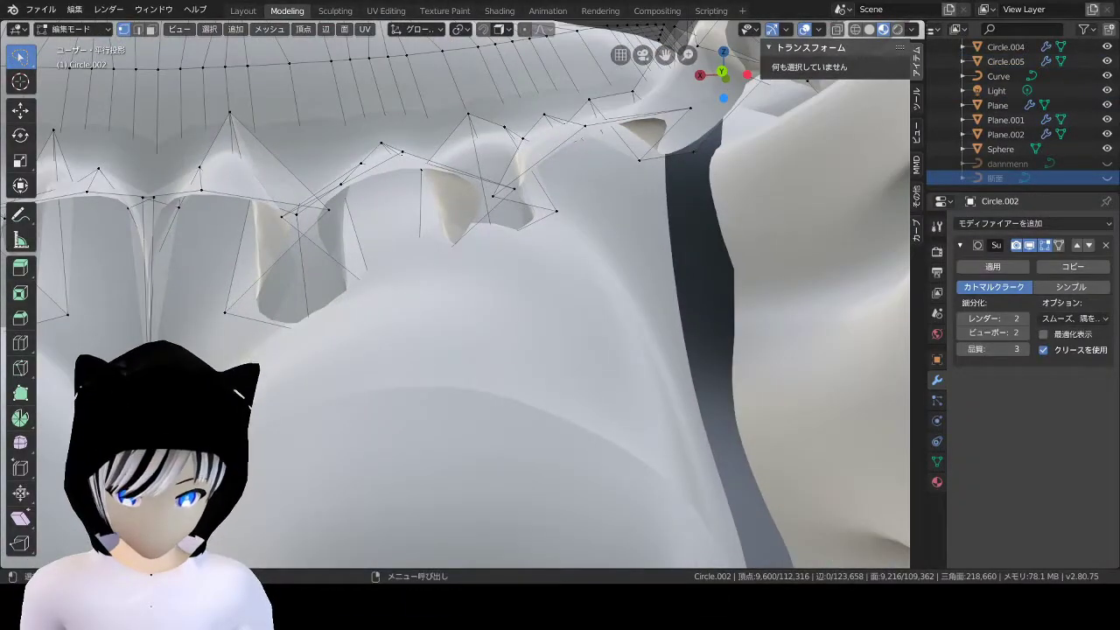
{"action": "scroll", "coordinate": [406, 350], "scroll_direction": "down", "scroll_amount": 5}
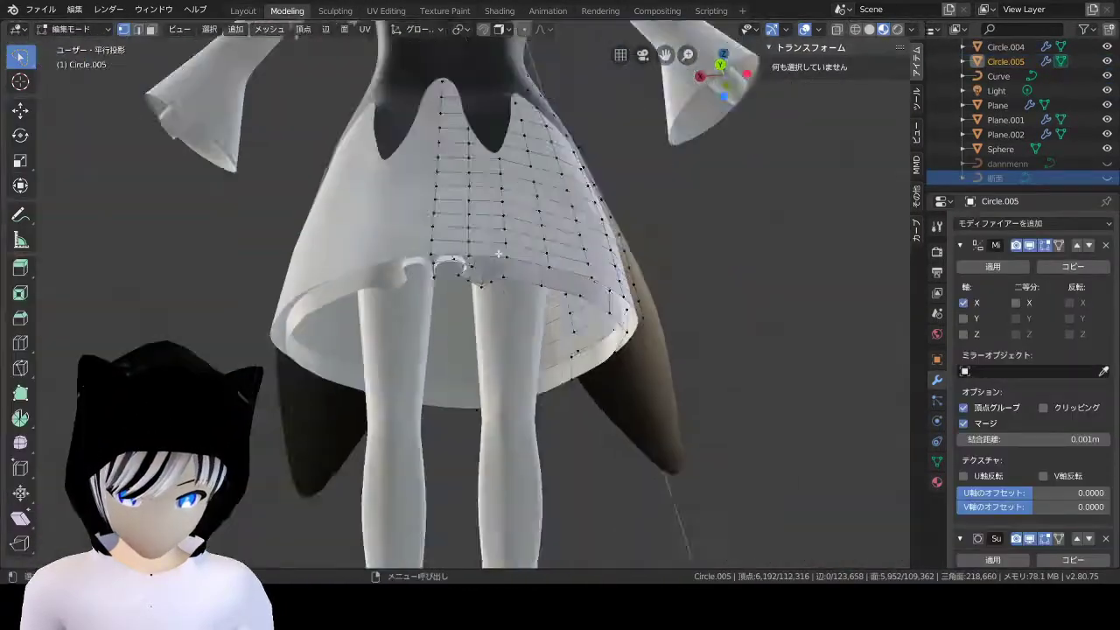
{"action": "left_click", "coordinate": [425, 314]}
{"action": "scroll", "coordinate": [425, 313], "scroll_direction": "up", "scroll_amount": 5}
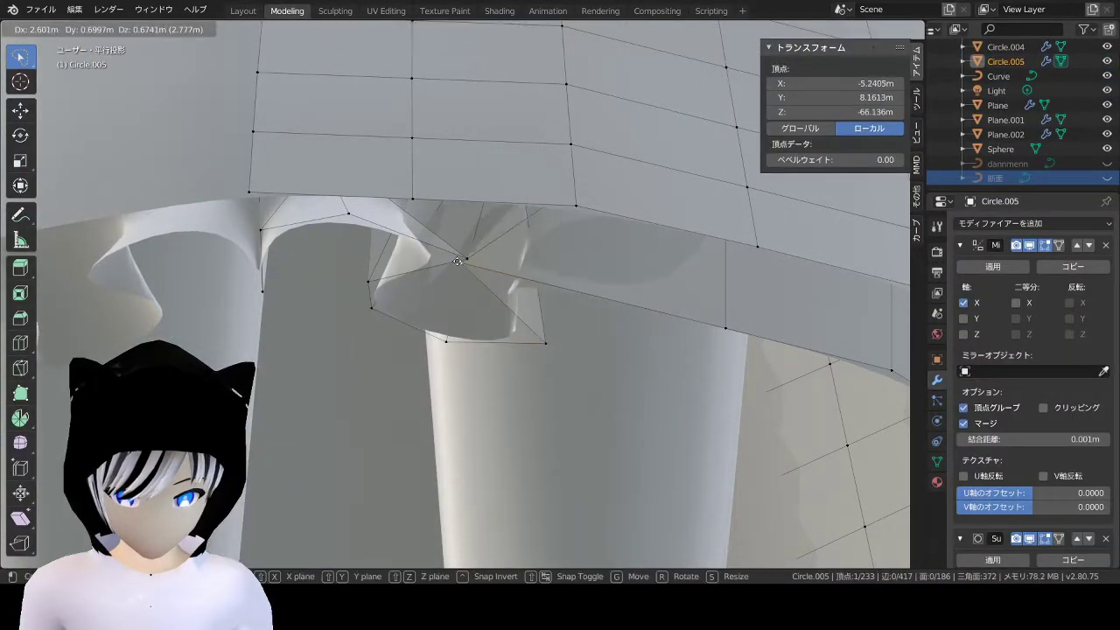
{"action": "key", "text": "g"}
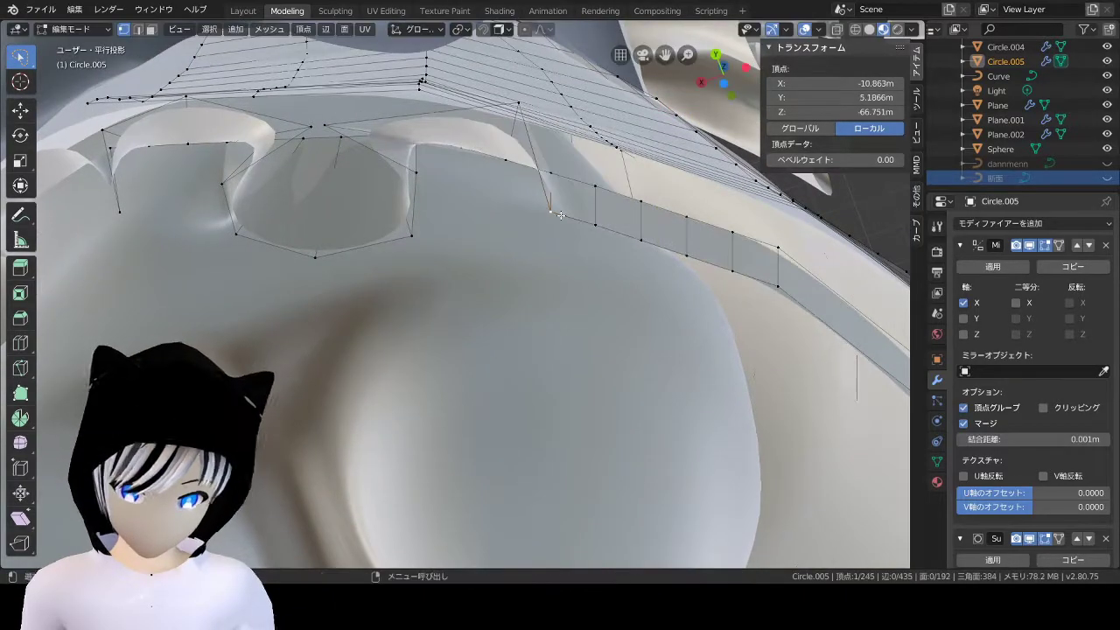
{"action": "scroll", "coordinate": [560, 216], "scroll_direction": "down", "scroll_amount": 5}
{"action": "middle_click_drag", "start_coordinate": [560, 215], "coordinate": [548, 383]}
{"action": "scroll", "coordinate": [549, 383], "scroll_direction": "up", "scroll_amount": 5}
{"action": "left_click", "coordinate": [436, 339]}
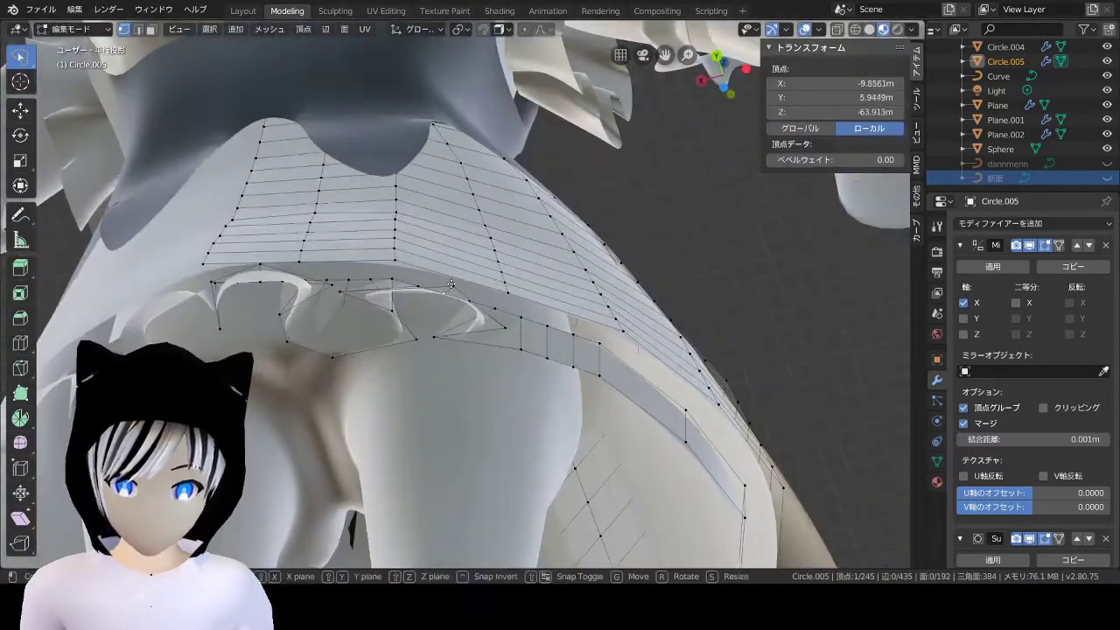
{"action": "mouse_move", "coordinate": [436, 340]}
{"action": "middle_mouse_down"}
{"action": "mouse_move", "coordinate": [465, 281]}
{"action": "mouse_move", "coordinate": [321, 318]}
{"action": "mouse_move", "coordinate": [419, 451]}
{"action": "middle_mouse_up"}
{"action": "scroll", "coordinate": [465, 282], "scroll_direction": "down", "scroll_amount": 5}
{"action": "scroll", "coordinate": [464, 282], "scroll_direction": "up", "scroll_amount": 5}
Step: Move several more frill rim vertices to shape additional pointed folds
{"action": "left_click", "coordinate": [322, 318]}
{"action": "left_click", "coordinate": [419, 452]}
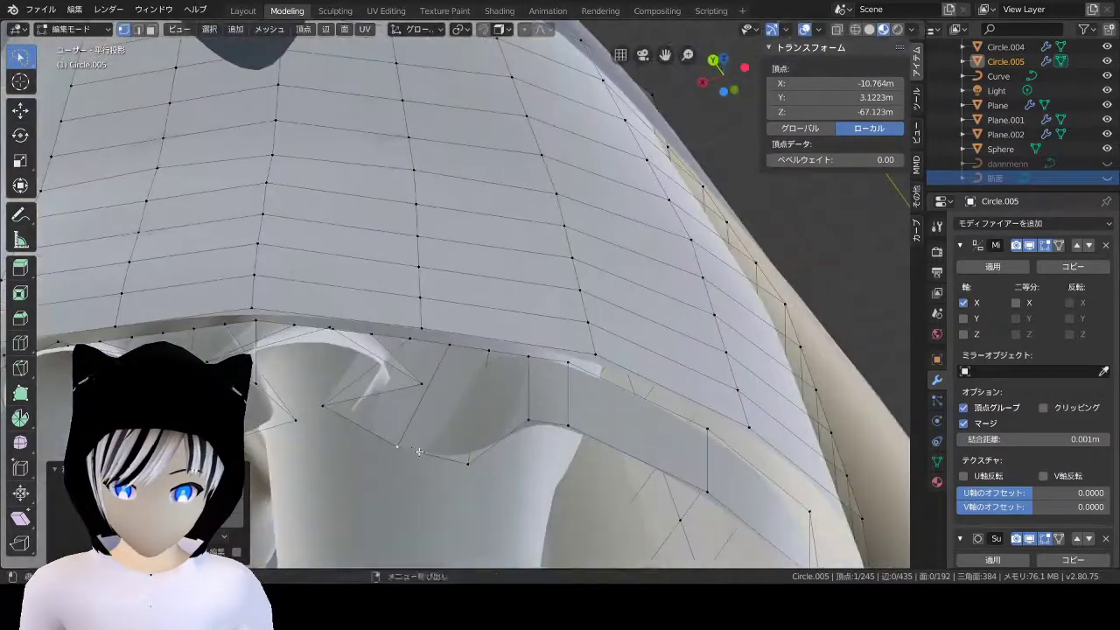
{"action": "left_click", "coordinate": [515, 438]}
{"action": "middle_click_drag", "start_coordinate": [515, 439], "coordinate": [476, 397]}
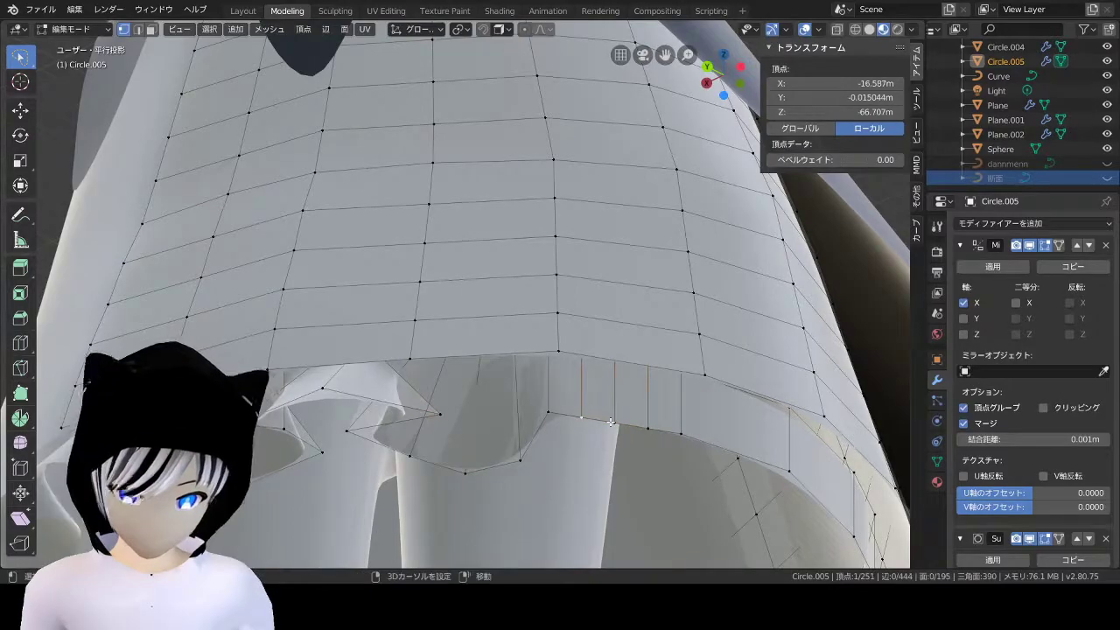
{"action": "key", "text": "g"}
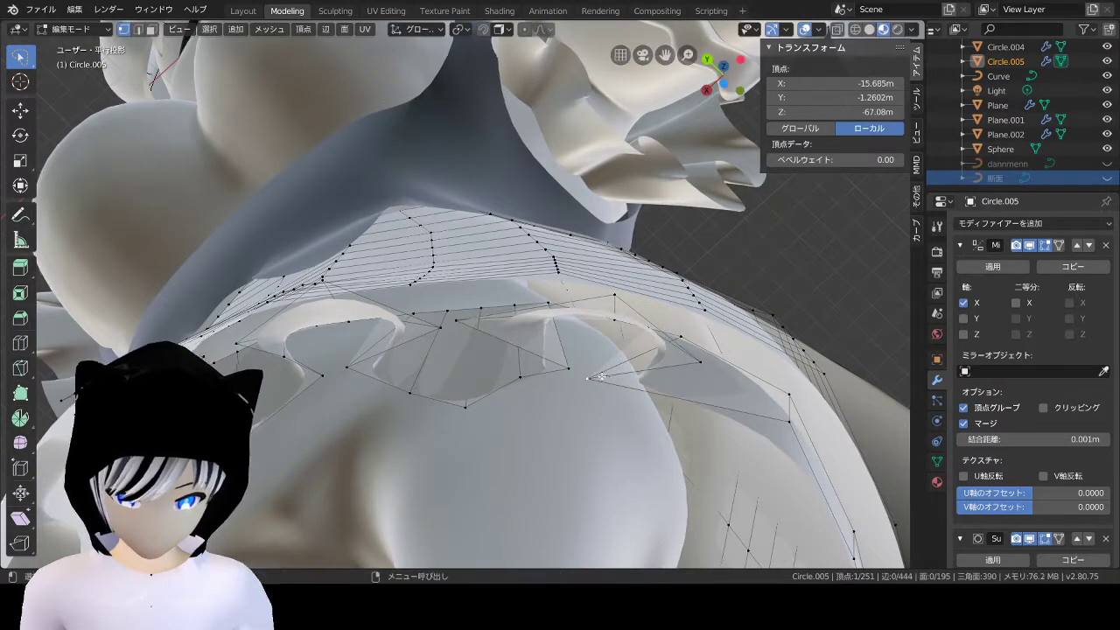
{"action": "middle_click_drag", "start_coordinate": [600, 377], "coordinate": [523, 375]}
{"action": "key", "text": "g"}
{"action": "left_click", "coordinate": [519, 425]}
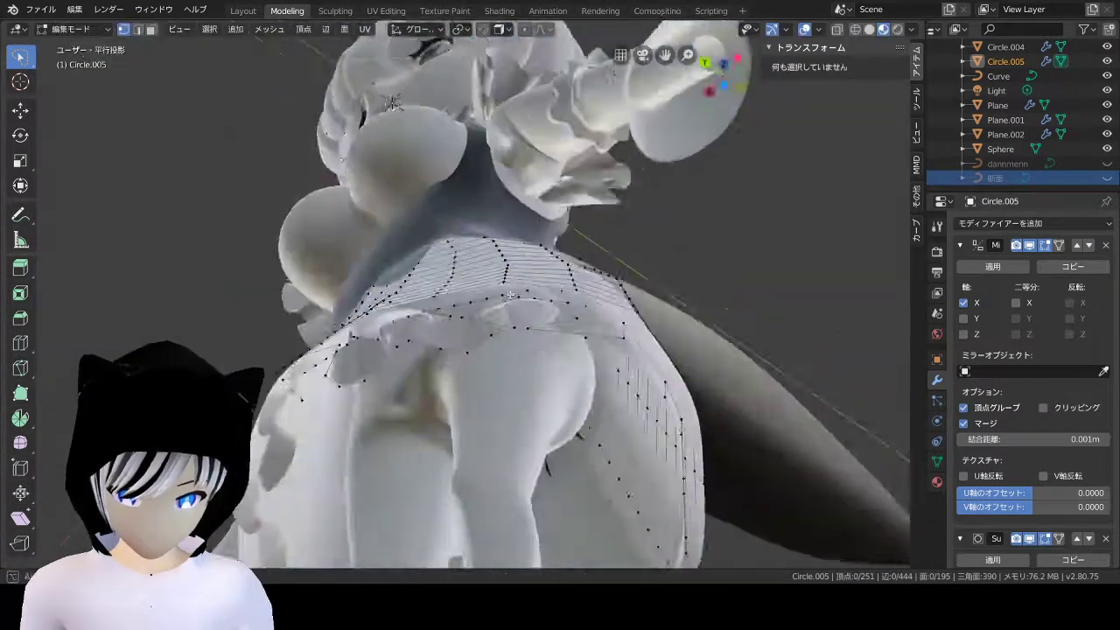
{"action": "middle_click_drag", "start_coordinate": [519, 424], "coordinate": [459, 259]}
Step: Reposition more frill hem vertices to refine the ruffle folds
{"action": "left_click", "coordinate": [690, 368]}
{"action": "mouse_move", "coordinate": [690, 367]}
{"action": "middle_mouse_down"}
{"action": "mouse_move", "coordinate": [575, 288]}
{"action": "mouse_move", "coordinate": [612, 280]}
{"action": "mouse_move", "coordinate": [494, 408]}
{"action": "middle_mouse_up"}
{"action": "key", "text": "g"}
{"action": "left_click", "coordinate": [576, 288]}
{"action": "key", "text": "g"}
{"action": "left_click", "coordinate": [593, 304]}
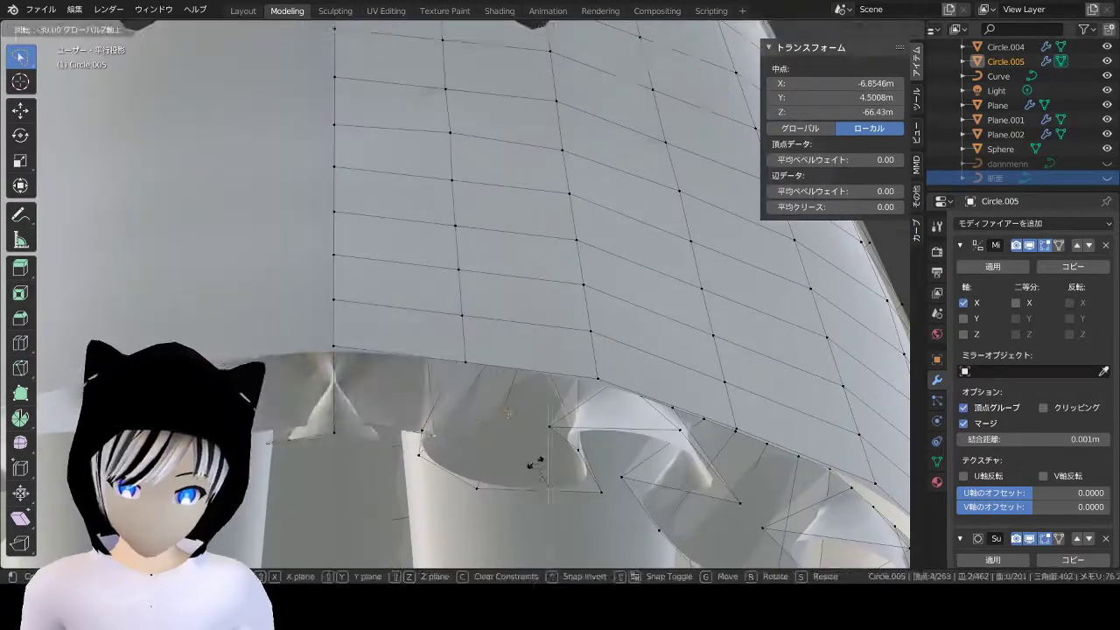
{"action": "right_click", "coordinate": [534, 471]}
{"action": "middle_click_drag", "start_coordinate": [534, 471], "coordinate": [480, 184]}
{"action": "left_click", "coordinate": [479, 184]}
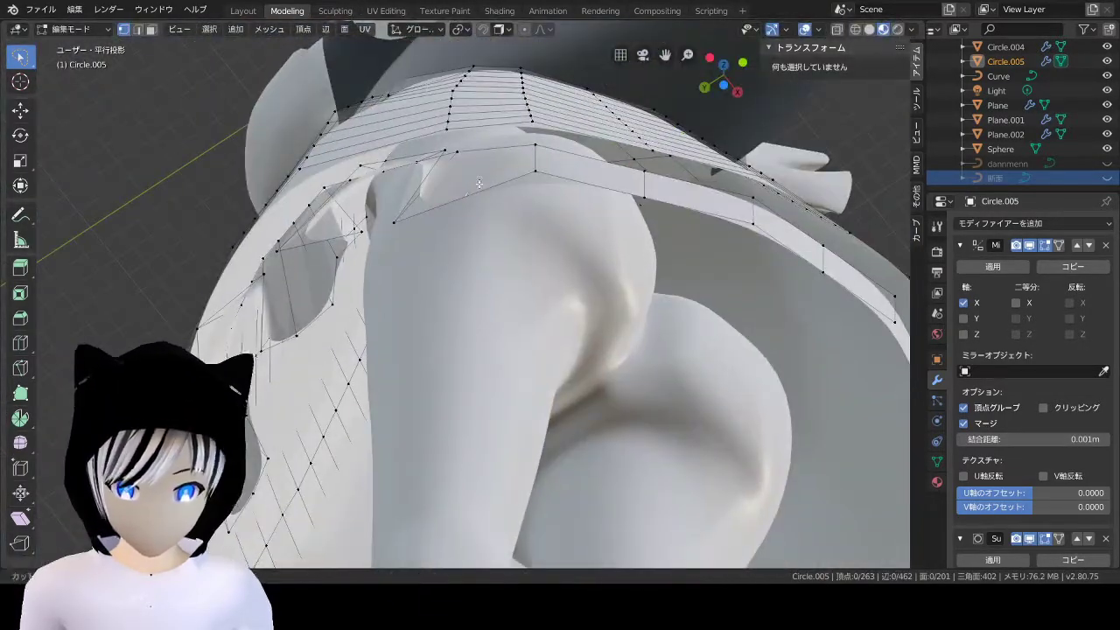
{"action": "left_click", "coordinate": [530, 173]}
{"action": "mouse_move", "coordinate": [531, 172]}
{"action": "middle_mouse_down"}
{"action": "mouse_move", "coordinate": [438, 188]}
{"action": "mouse_move", "coordinate": [442, 265]}
{"action": "mouse_move", "coordinate": [625, 242]}
{"action": "mouse_move", "coordinate": [576, 299]}
{"action": "mouse_move", "coordinate": [487, 250]}
{"action": "mouse_move", "coordinate": [569, 294]}
{"action": "mouse_move", "coordinate": [462, 288]}
{"action": "mouse_move", "coordinate": [320, 320]}
{"action": "mouse_move", "coordinate": [493, 282]}
{"action": "mouse_move", "coordinate": [576, 182]}
{"action": "mouse_move", "coordinate": [402, 309]}
{"action": "mouse_move", "coordinate": [436, 429]}
{"action": "middle_mouse_up"}
{"action": "scroll", "coordinate": [576, 299], "scroll_direction": "down", "scroll_amount": 3}
{"action": "scroll", "coordinate": [569, 295], "scroll_direction": "up", "scroll_amount": 4}
{"action": "left_click", "coordinate": [495, 306]}
{"action": "left_click", "coordinate": [531, 210]}
Step: Move two lower-edge frill vertices together and extrude extra vertices from a fold
{"action": "left_click", "coordinate": [401, 309]}
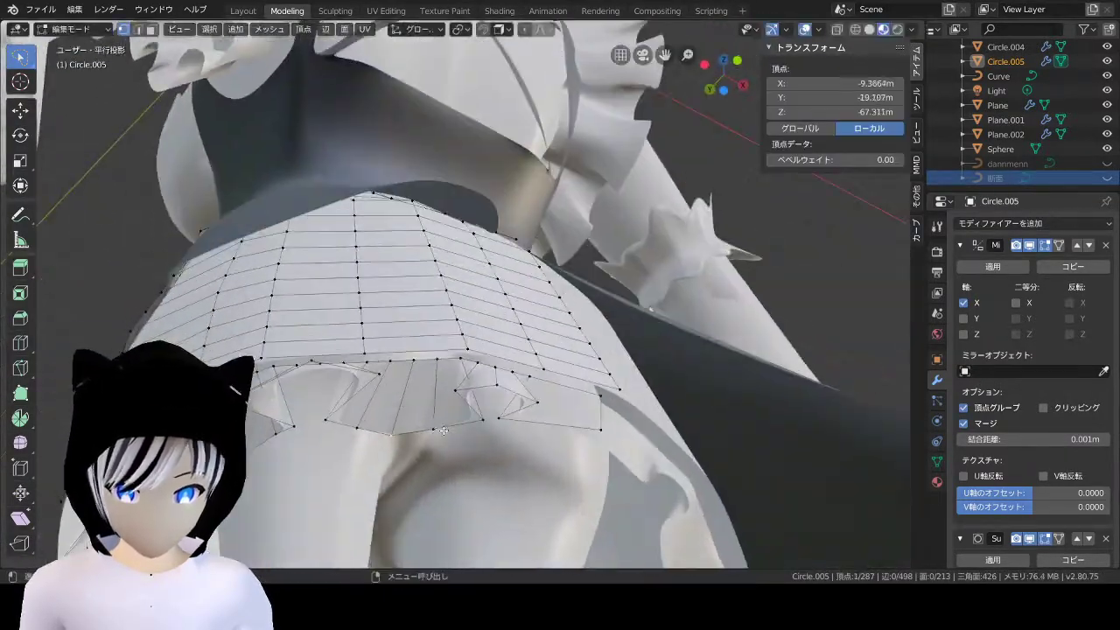
{"action": "mouse_move", "coordinate": [367, 444]}
{"action": "middle_mouse_down"}
{"action": "mouse_move", "coordinate": [575, 348]}
{"action": "mouse_move", "coordinate": [494, 189]}
{"action": "mouse_move", "coordinate": [443, 341]}
{"action": "middle_mouse_up"}
{"action": "left_click", "coordinate": [575, 348], "text": "shift"}
{"action": "key", "text": "g"}
{"action": "left_click", "coordinate": [575, 348]}
{"action": "left_click", "coordinate": [554, 195]}
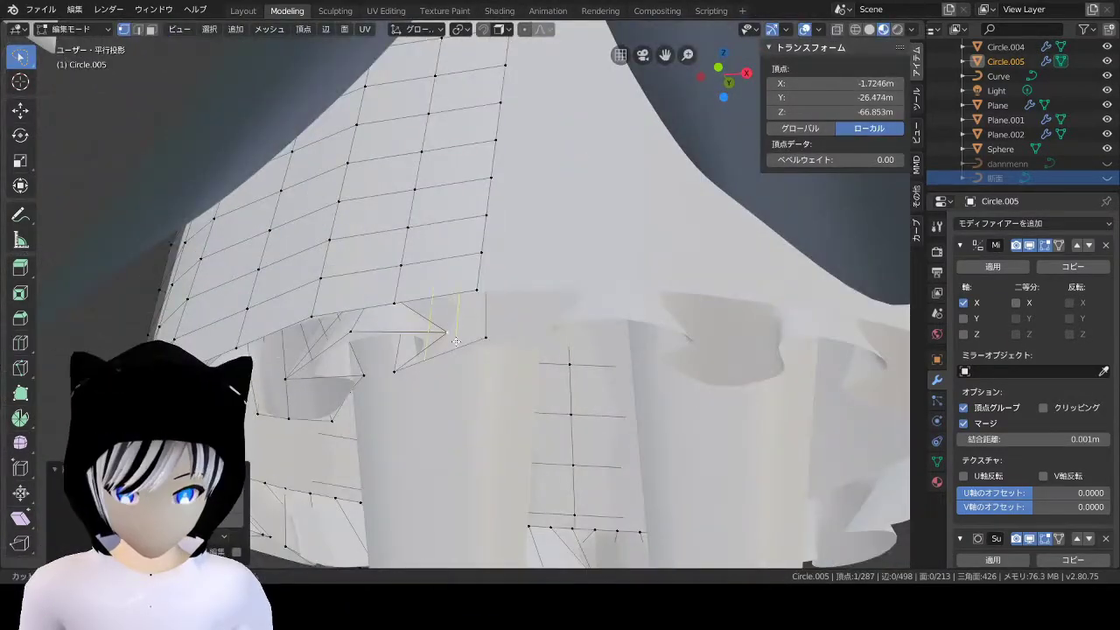
{"action": "key", "text": "e"}
{"action": "middle_click_drag", "start_coordinate": [465, 262], "coordinate": [508, 281]}
{"action": "left_click", "coordinate": [508, 282]}
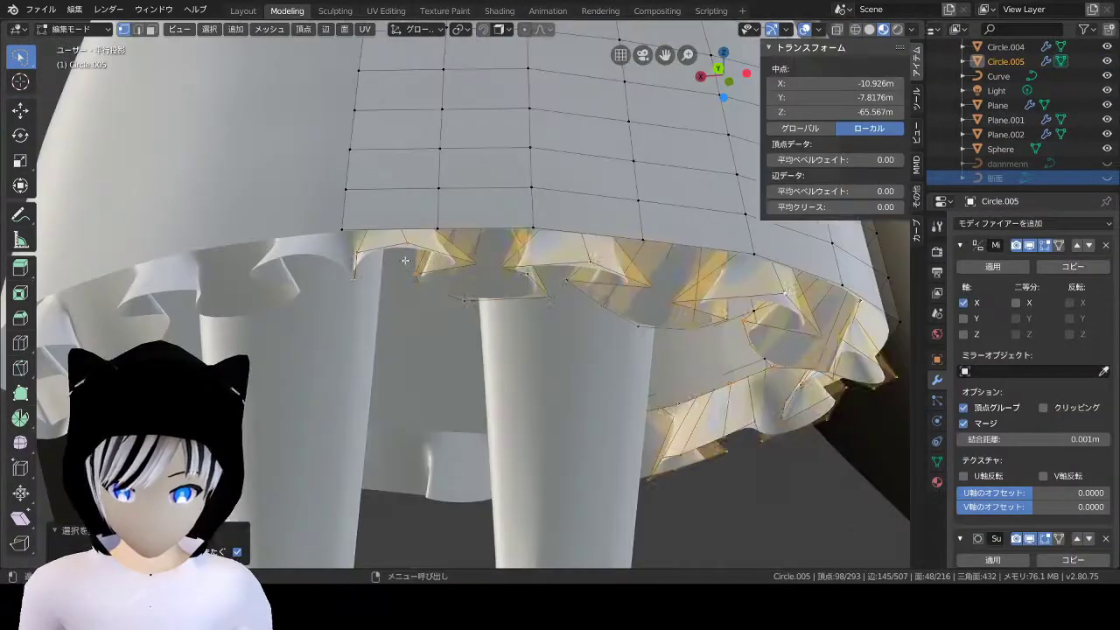
Step: Select the frill's lower edge loop and scale it outward by 1.18 into a flared ring
{"action": "mouse_move", "coordinate": [590, 322]}
{"action": "middle_mouse_down"}
{"action": "mouse_move", "coordinate": [597, 225]}
{"action": "mouse_move", "coordinate": [357, 313]}
{"action": "mouse_move", "coordinate": [560, 411]}
{"action": "mouse_move", "coordinate": [525, 472]}
{"action": "middle_mouse_up"}
{"action": "left_click", "coordinate": [357, 313], "text": "ctrl"}
{"action": "key", "text": "ctrl+KP_1"}
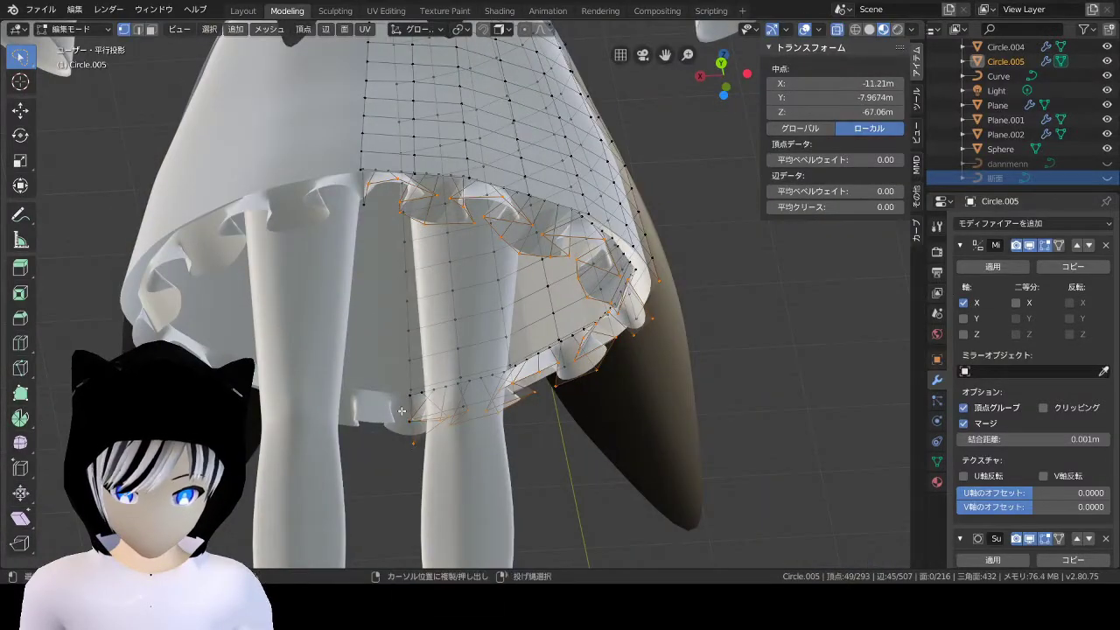
{"action": "key", "text": "ctrl+KP_1"}
{"action": "key", "text": "s"}
{"action": "left_click", "coordinate": [526, 48]}
{"action": "middle_click_drag", "start_coordinate": [526, 48], "coordinate": [560, 263]}
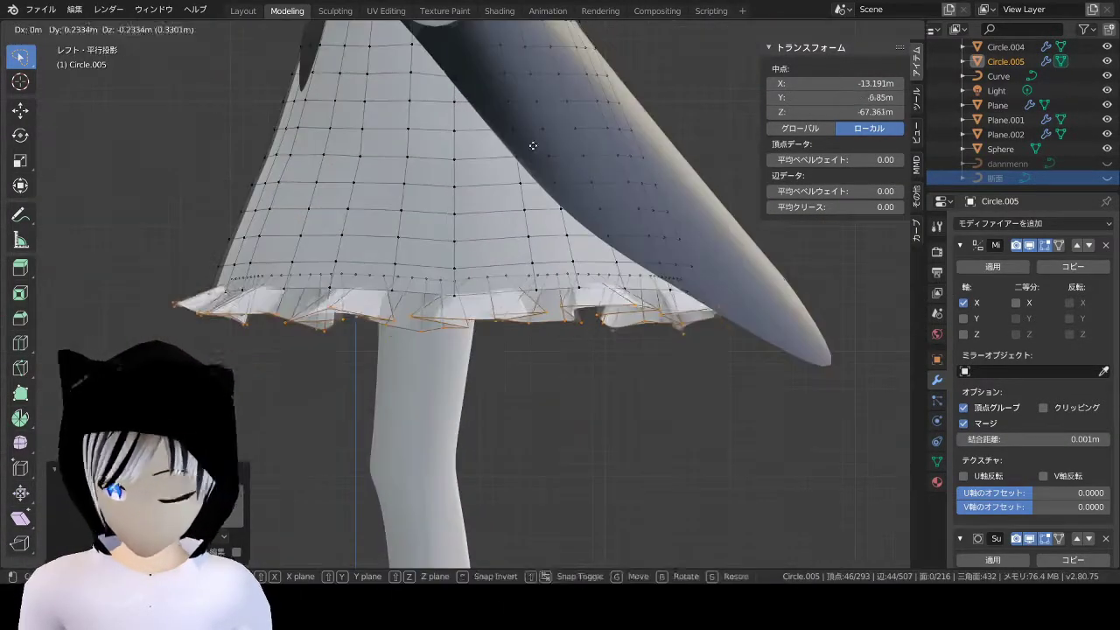
{"action": "scroll", "coordinate": [560, 263], "scroll_direction": "down", "scroll_amount": 3}
{"action": "left_click", "coordinate": [243, 11]}
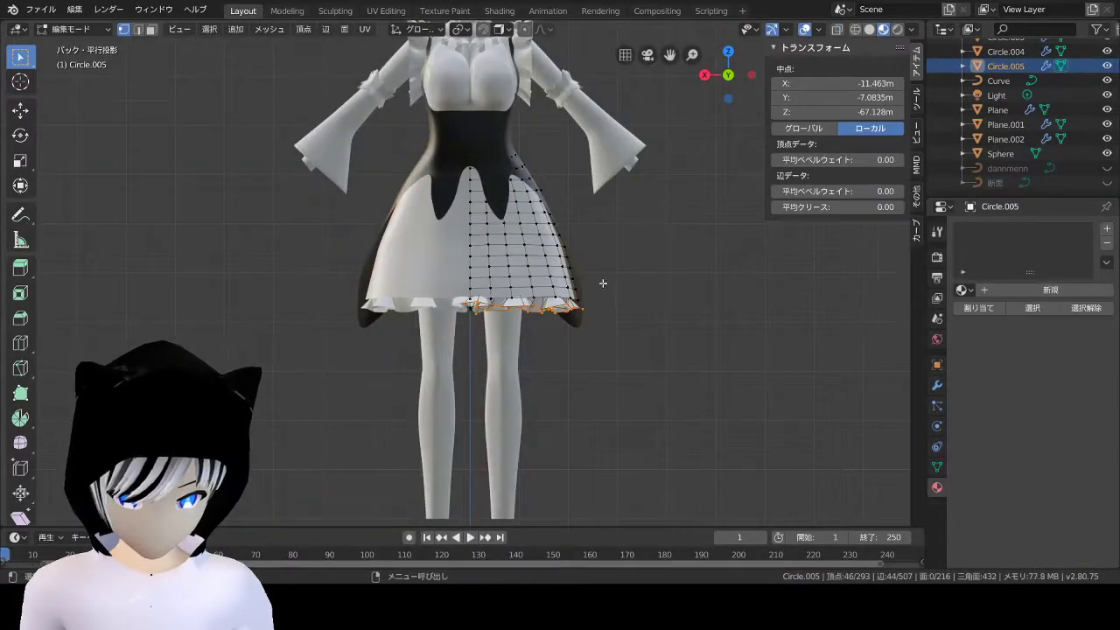
Step: Box-select hem frill vertices, grow the selection, and move a single frill vertex
{"action": "scroll", "coordinate": [472, 306], "scroll_direction": "up", "scroll_amount": 3}
{"action": "middle_click_drag", "start_coordinate": [472, 306], "coordinate": [525, 263]}
{"action": "scroll", "coordinate": [560, 306], "scroll_direction": "down", "scroll_amount": 3}
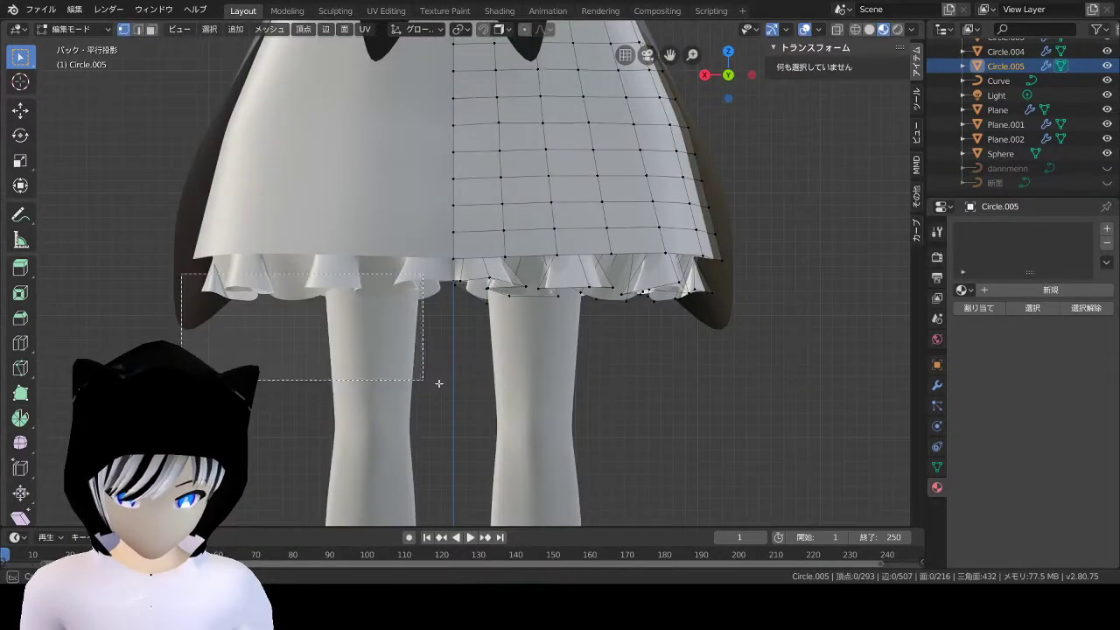
{"action": "left_click", "coordinate": [613, 367], "text": "alt"}
{"action": "mouse_move", "coordinate": [613, 368]}
{"action": "middle_mouse_down"}
{"action": "mouse_move", "coordinate": [783, 421]}
{"action": "mouse_move", "coordinate": [734, 393]}
{"action": "middle_mouse_up"}
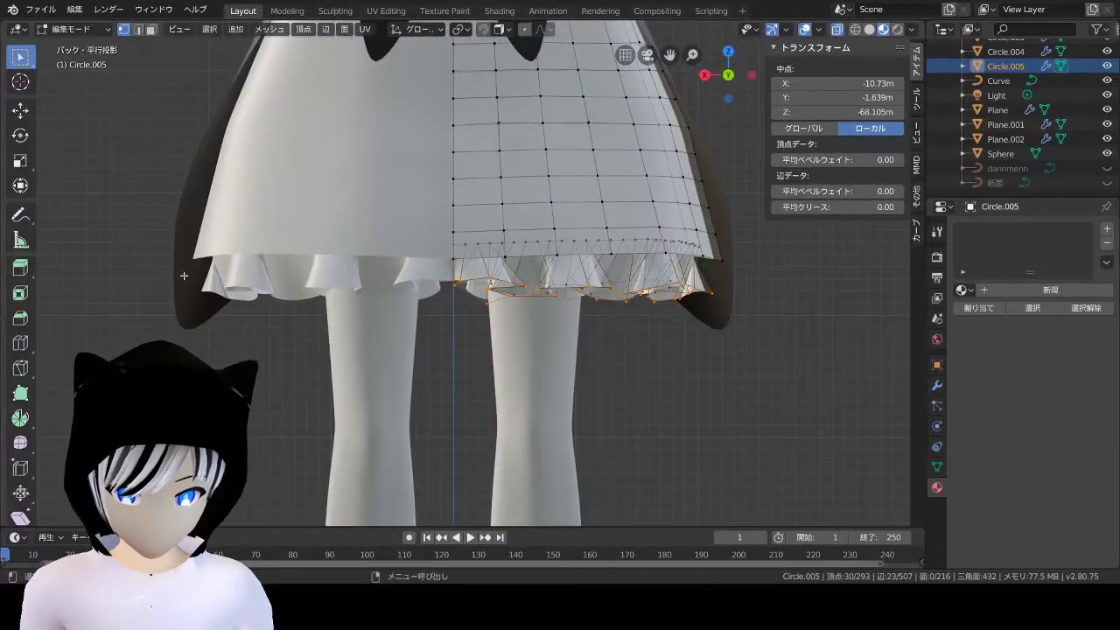
{"action": "key", "text": "ctrl+KP_Add"}
{"action": "middle_click_drag", "start_coordinate": [734, 392], "coordinate": [665, 253]}
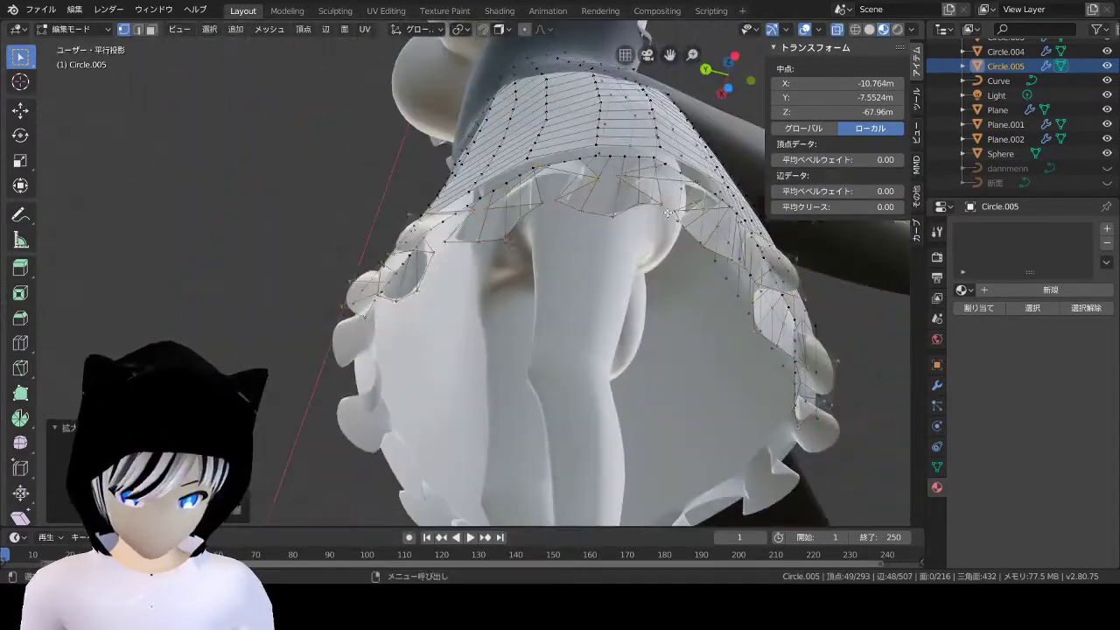
{"action": "left_click", "coordinate": [665, 253]}
{"action": "key", "text": "g"}
{"action": "left_click", "coordinate": [673, 71]}
{"action": "middle_click_drag", "start_coordinate": [672, 71], "coordinate": [691, 301]}
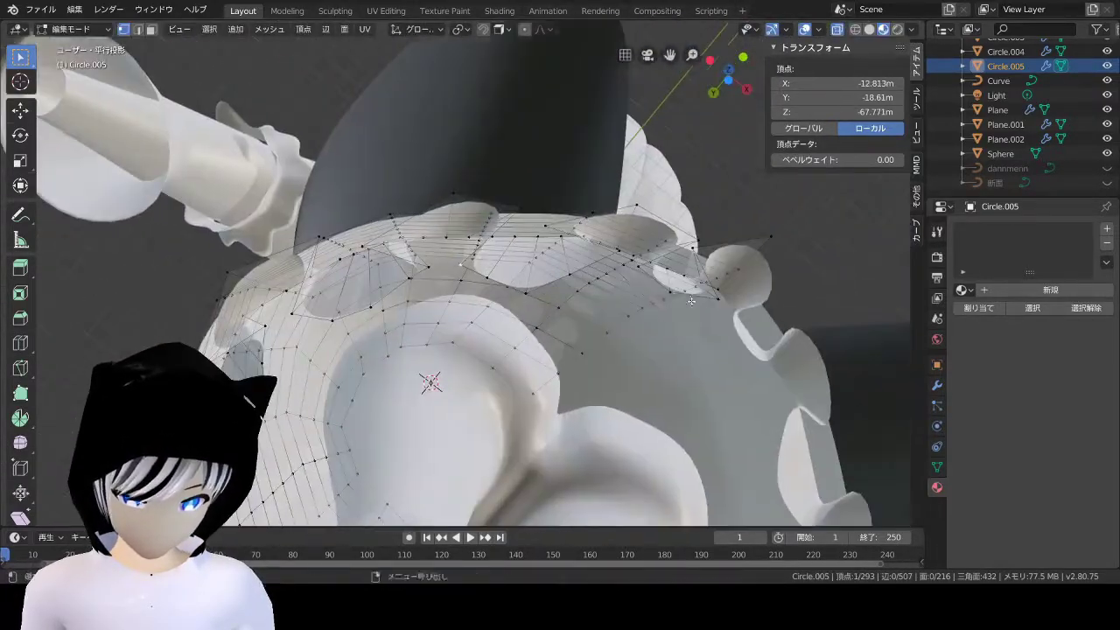
Step: Check a skirt hem vertex from several angles, then return to Object Mode
{"action": "left_click", "coordinate": [772, 267]}
{"action": "middle_click_drag", "start_coordinate": [773, 267], "coordinate": [620, 317]}
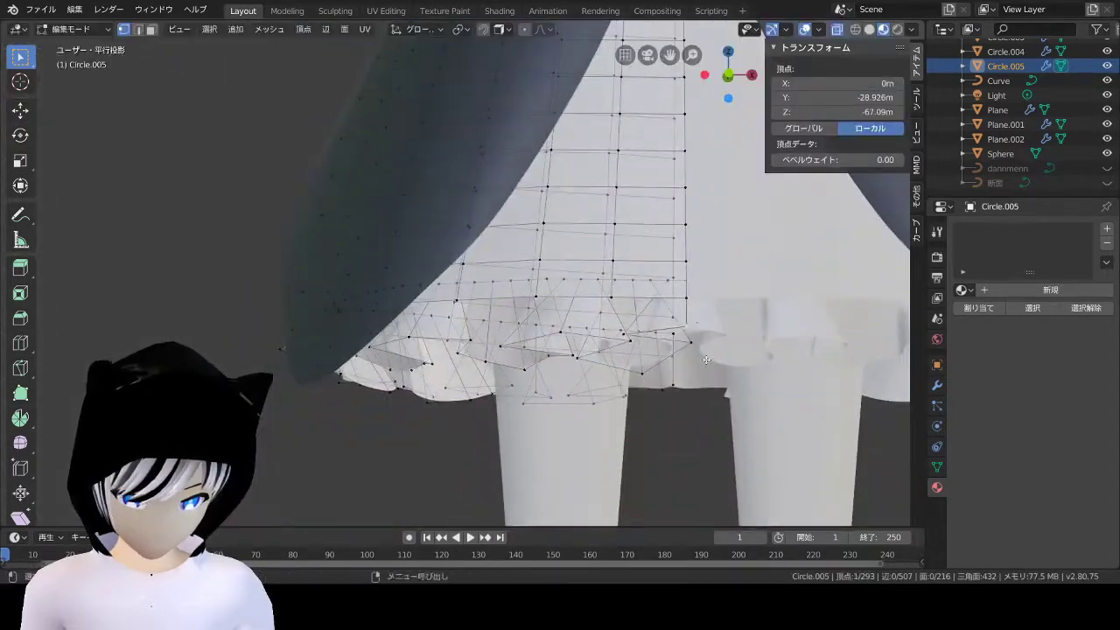
{"action": "scroll", "coordinate": [620, 317], "scroll_direction": "down", "scroll_amount": 5}
{"action": "scroll", "coordinate": [453, 297], "scroll_direction": "up", "scroll_amount": 5}
{"action": "scroll", "coordinate": [459, 283], "scroll_direction": "down", "scroll_amount": 3}
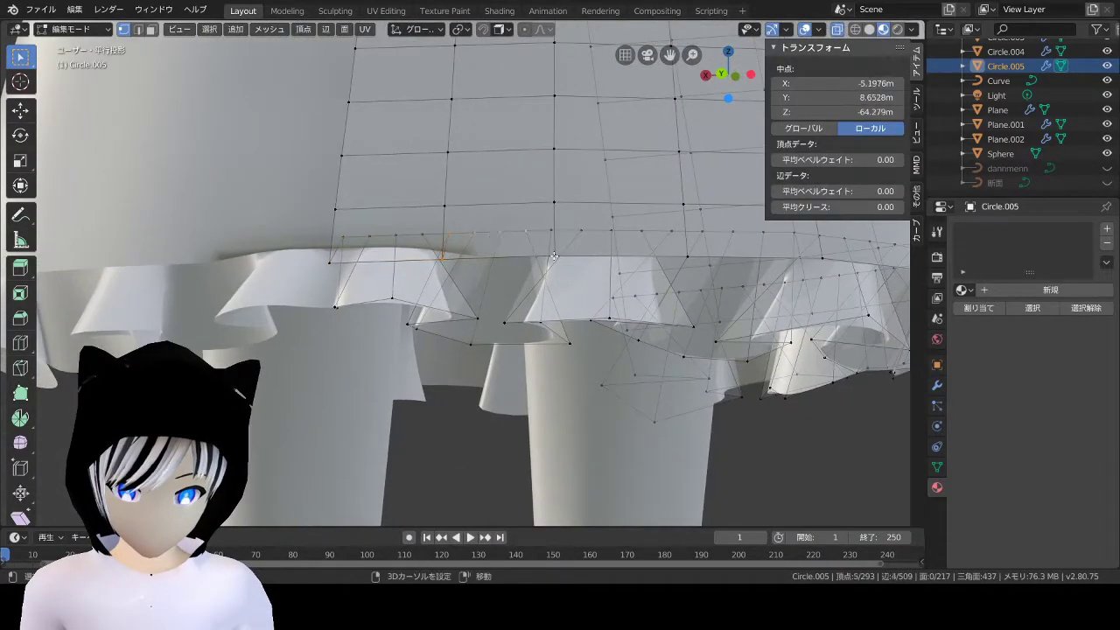
{"action": "middle_click_drag", "start_coordinate": [458, 283], "coordinate": [585, 303]}
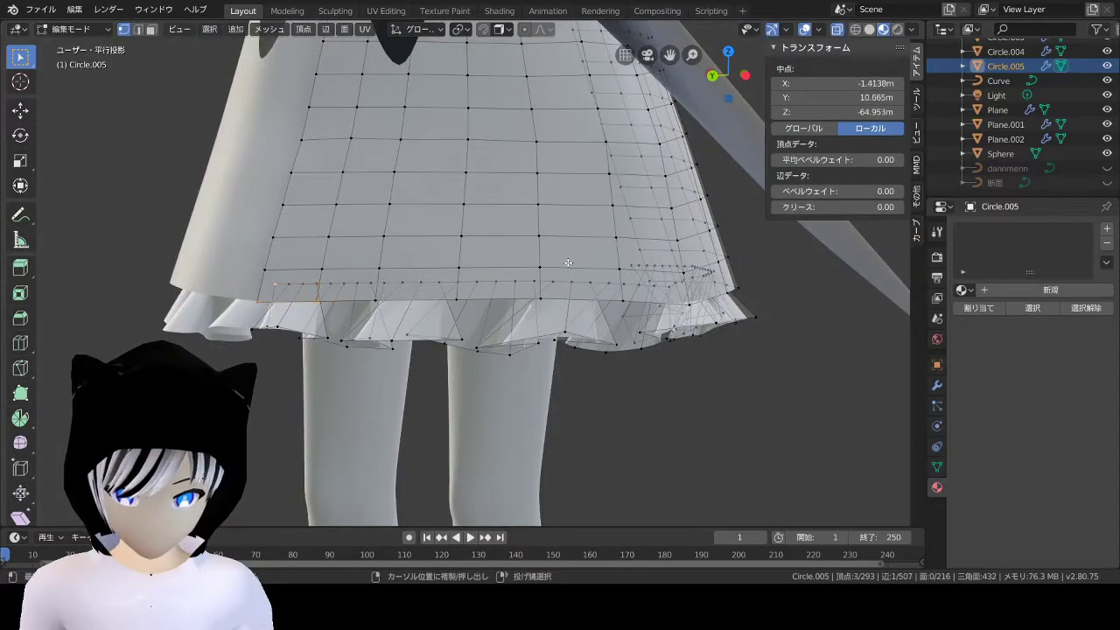
{"action": "scroll", "coordinate": [568, 263], "scroll_direction": "up", "scroll_amount": 5}
{"action": "scroll", "coordinate": [542, 276], "scroll_direction": "up", "scroll_amount": 3}
{"action": "mouse_move", "coordinate": [525, 284]}
{"action": "middle_mouse_down"}
{"action": "mouse_move", "coordinate": [438, 318]}
{"action": "mouse_move", "coordinate": [266, 327]}
{"action": "middle_mouse_up"}
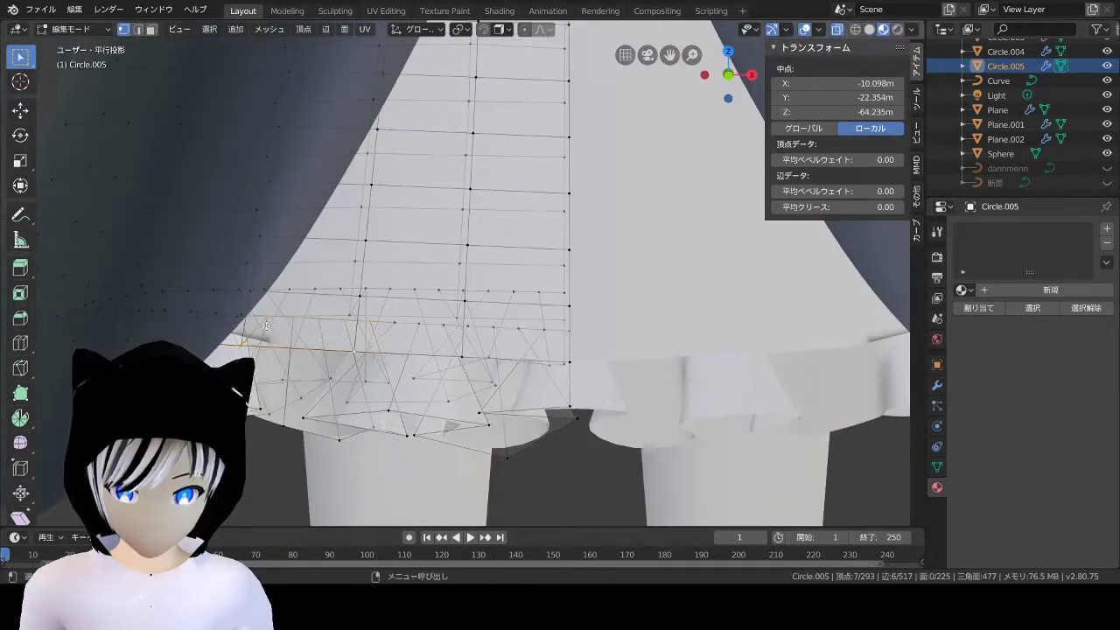
{"action": "middle_click_drag", "start_coordinate": [537, 236], "coordinate": [536, 236]}
{"action": "scroll", "coordinate": [536, 237], "scroll_direction": "down", "scroll_amount": 10}
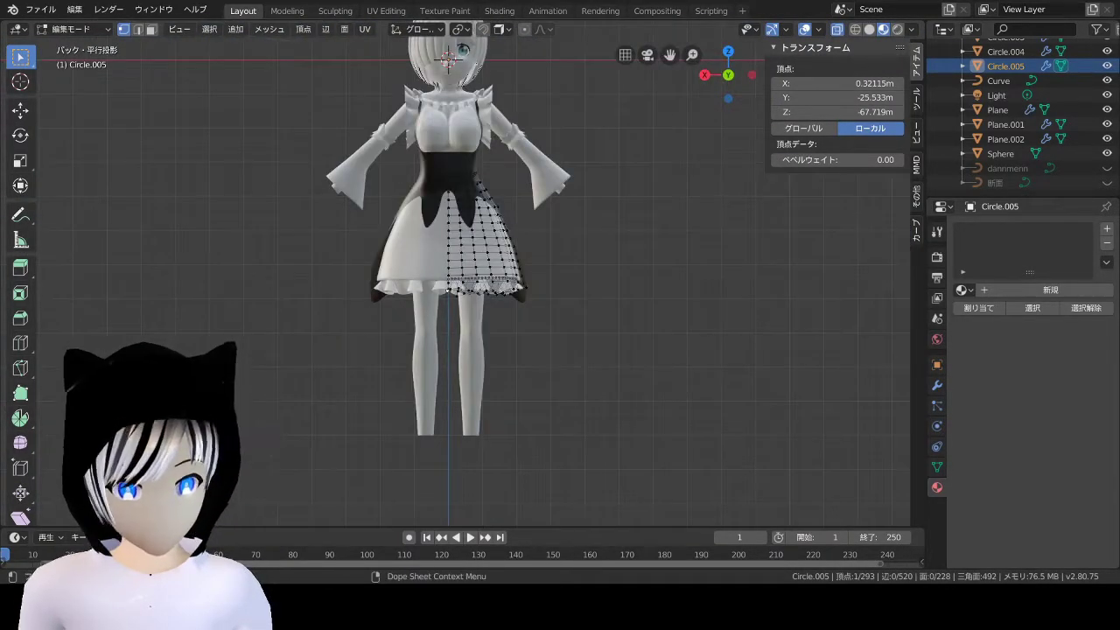
{"action": "key", "text": "Tab"}
{"action": "scroll", "coordinate": [536, 237], "scroll_direction": "up", "scroll_amount": 4}
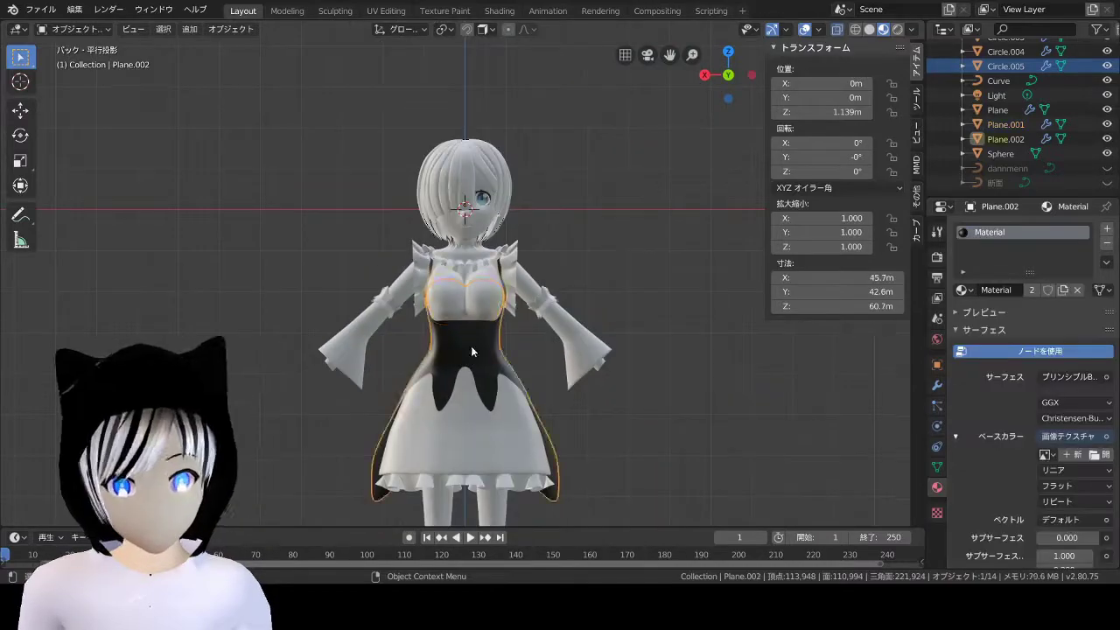